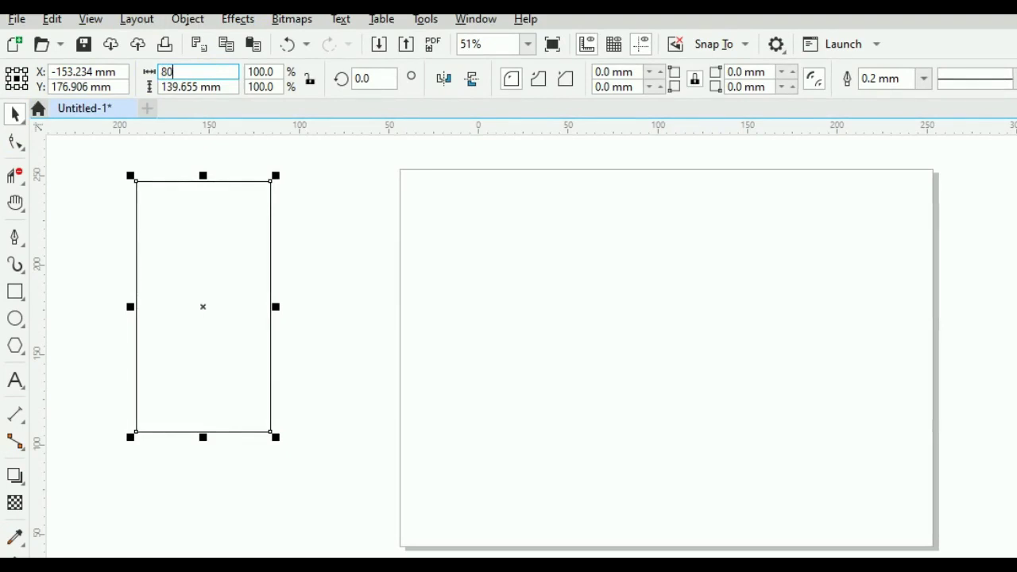
Step: Resize the rectangle beside the page to 80 mm wide and 160 mm high
key(Tab)
text(160)
key(Return)
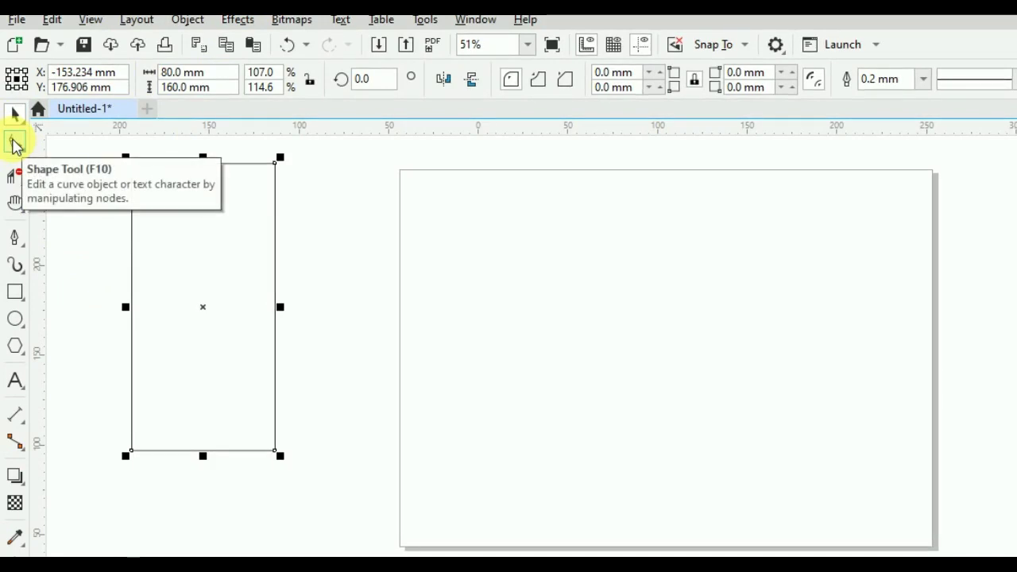
Step: Round all four corners of the rectangle to a 40 mm radius to form a capsule
click(15, 145)
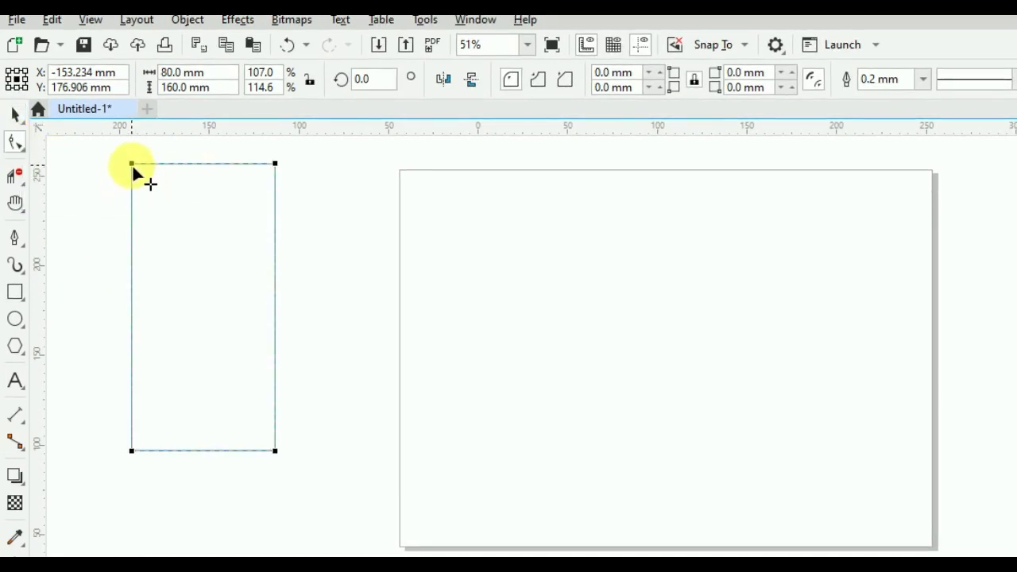
drag(132, 164, 259, 200)
click(15, 114)
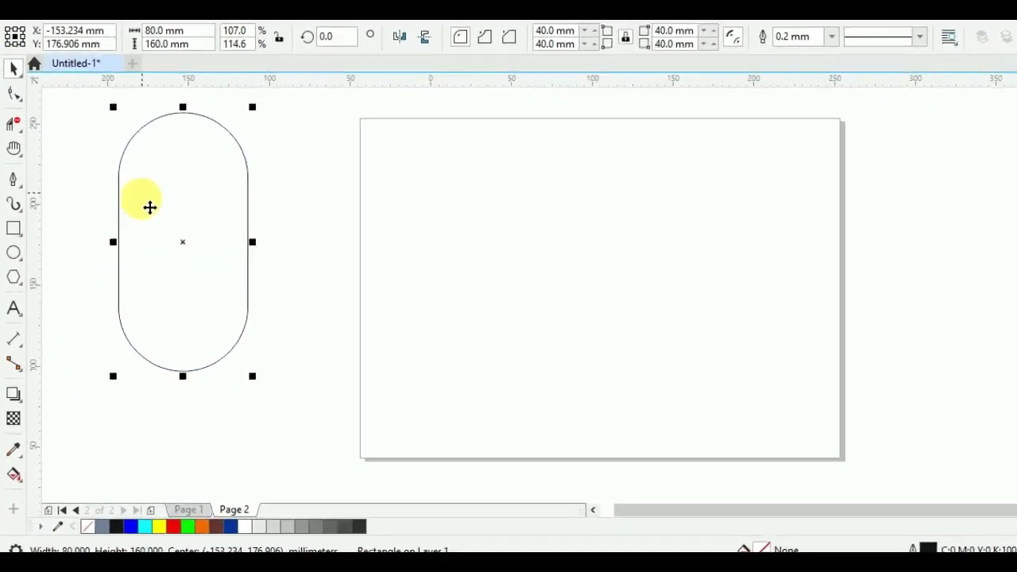
Step: Fill the capsule with blue-grey and remove its outline
drag(111, 547, 212, 222)
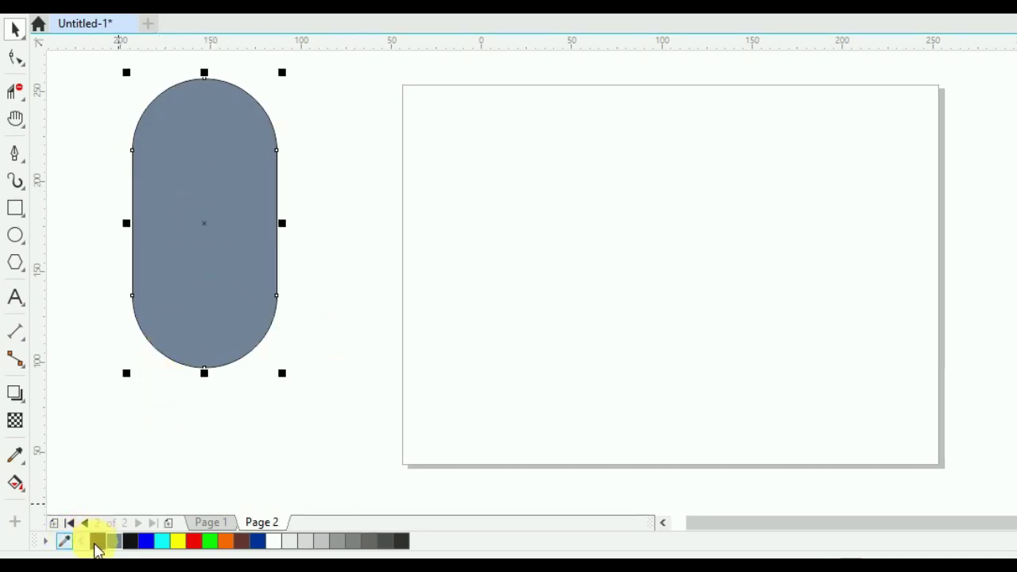
right_click(96, 542)
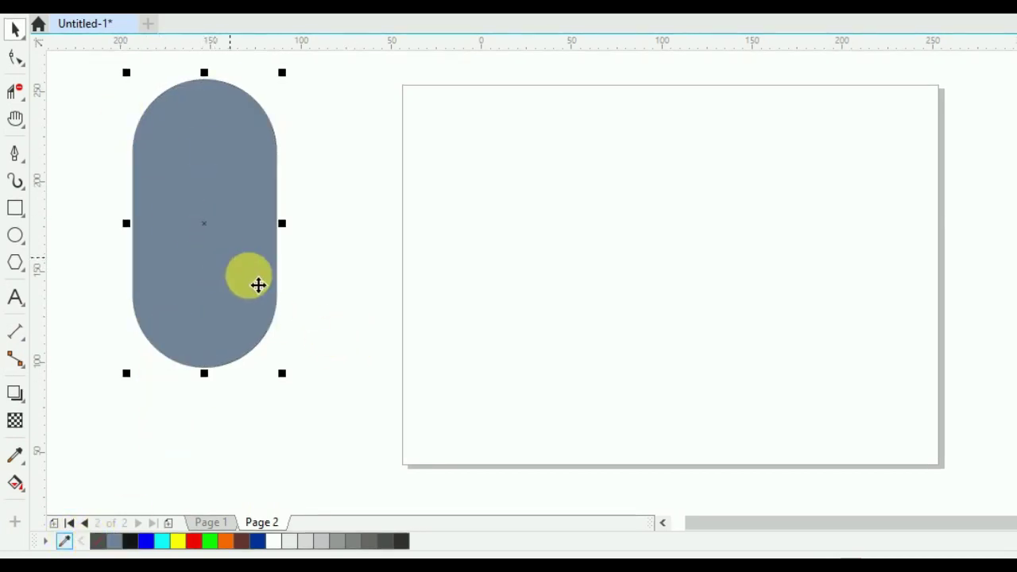
Step: Apply a horizontal linear fountain fill across the capsule with black at both ends and blue in the middle
key(g)
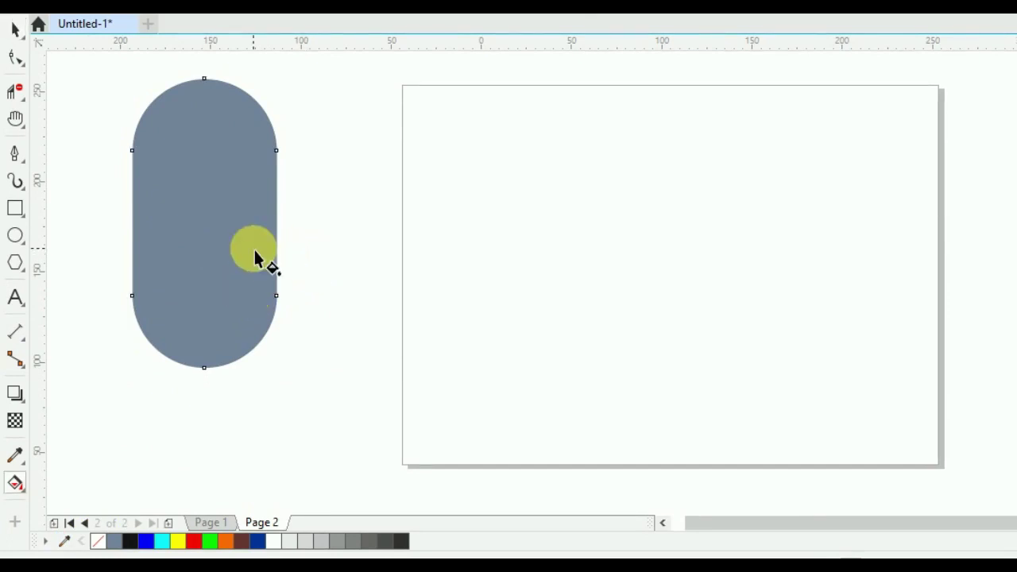
drag(123, 218, 286, 219)
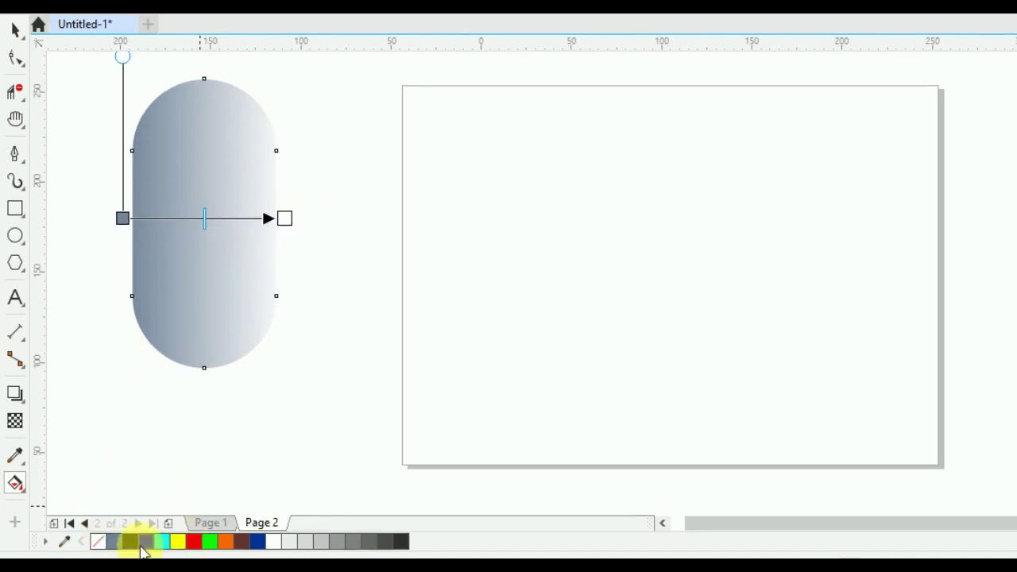
drag(145, 546, 196, 220)
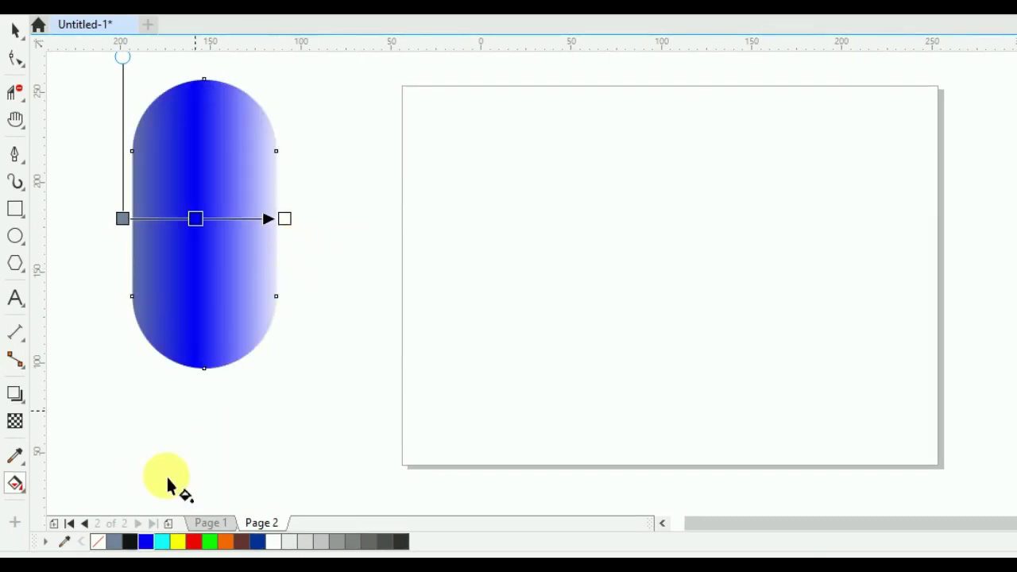
drag(130, 547, 123, 220)
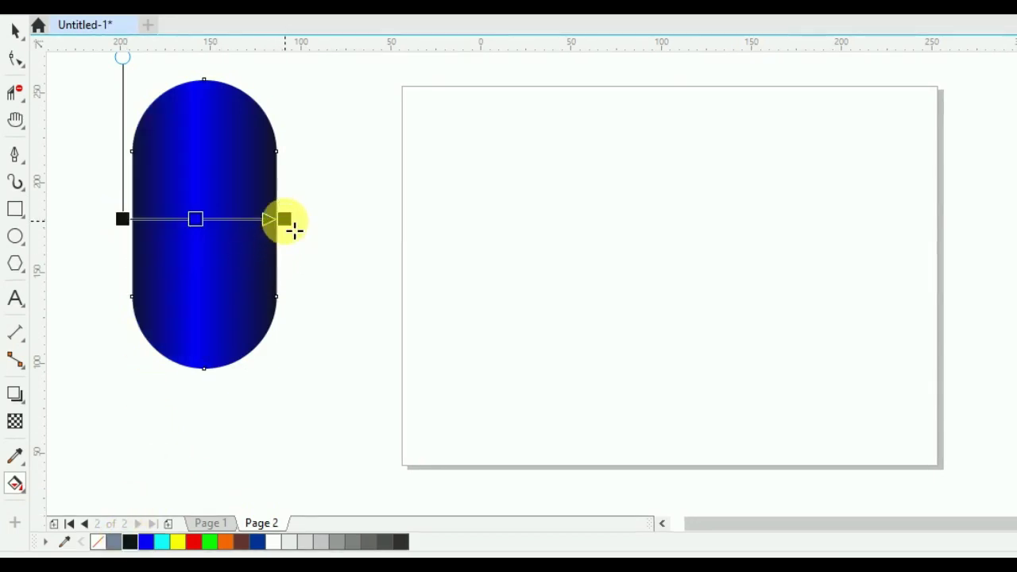
Step: Extend both ends of the gradient beyond the capsule's sides, keeping it level and the blue centred
drag(294, 229, 320, 220)
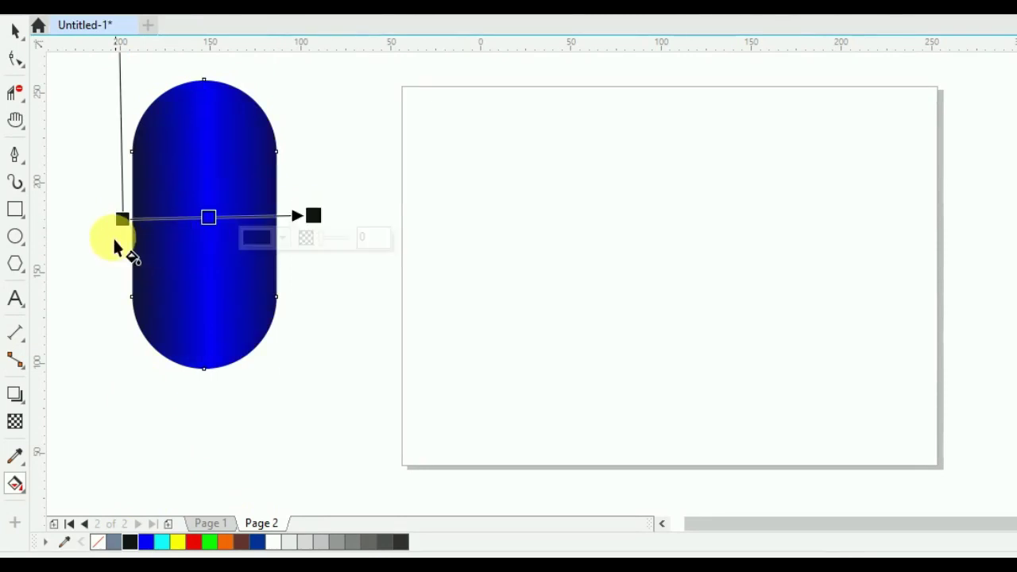
drag(133, 229, 113, 221)
click(314, 222)
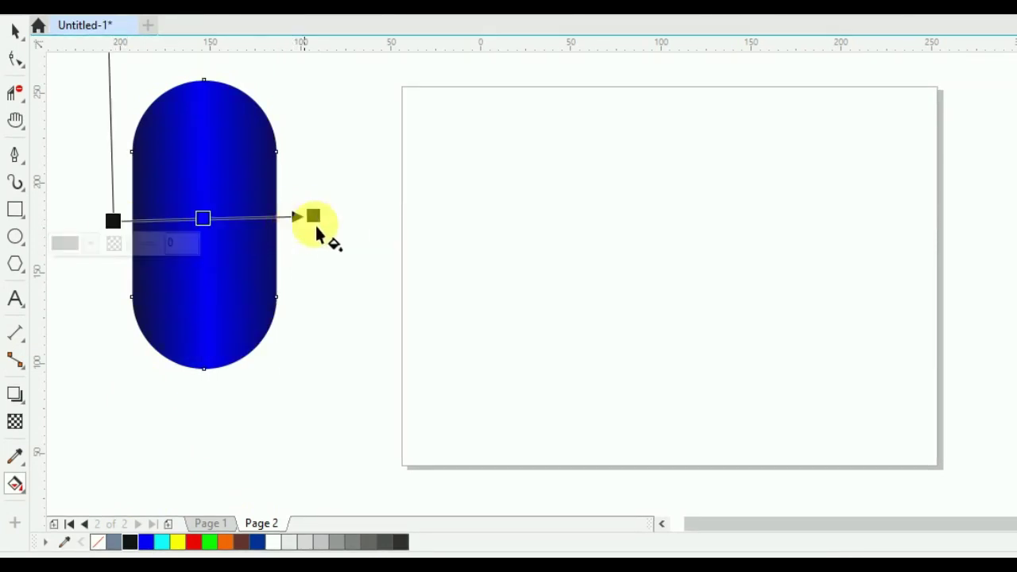
drag(326, 225, 324, 230)
click(132, 231)
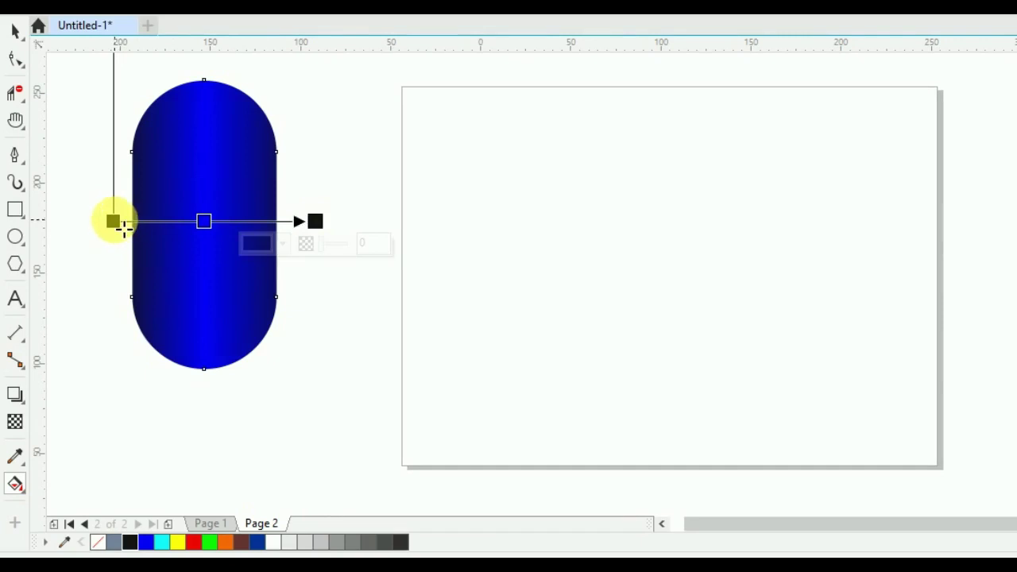
drag(124, 228, 109, 225)
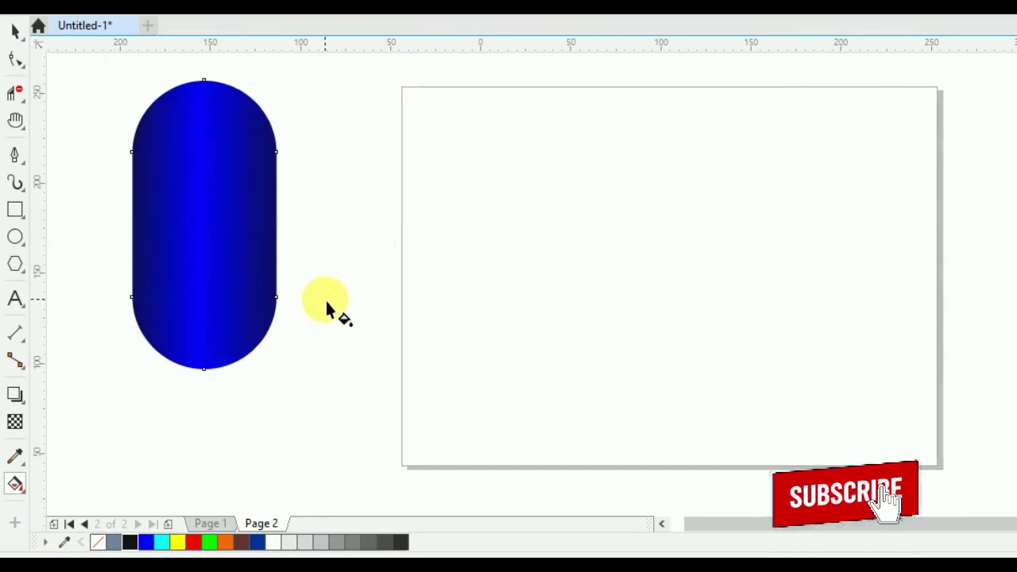
Step: Select the gradient capsule and move it onto the left half of the page
click(16, 28)
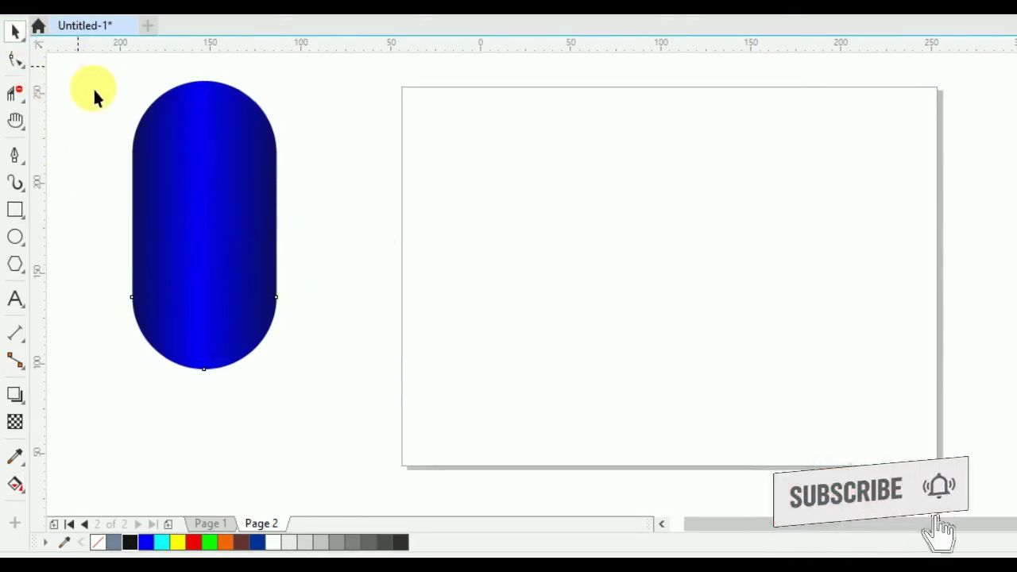
drag(77, 64, 397, 421)
drag(199, 229, 535, 248)
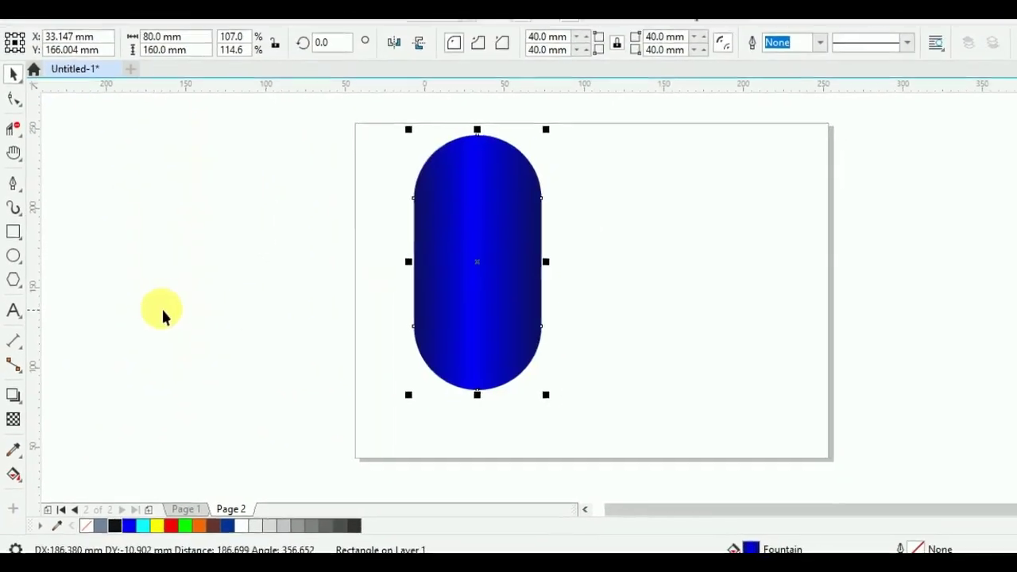
click(161, 282)
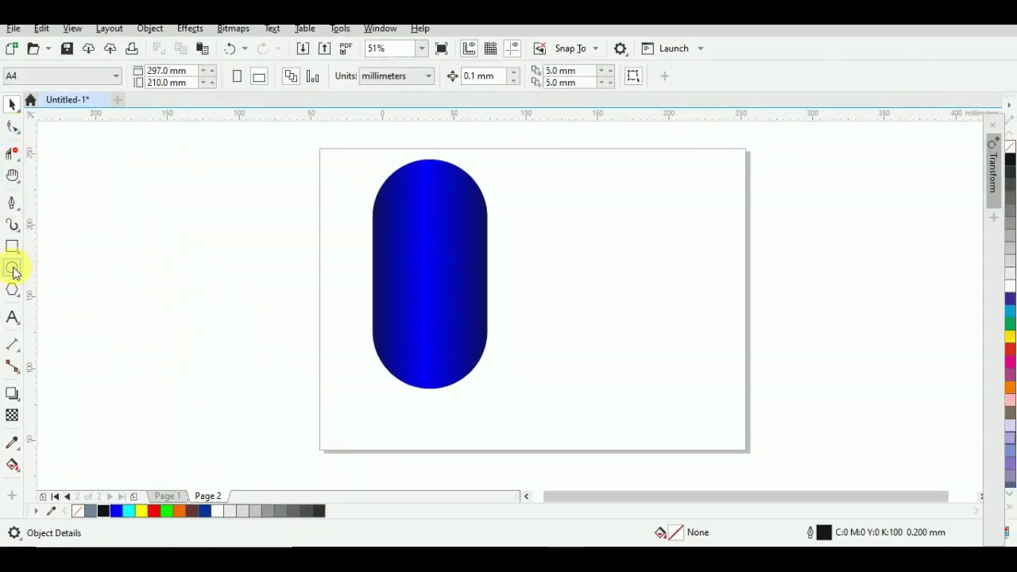
Step: Draw a small circle about 10.4 mm in diameter in the empty area left of the page
click(13, 268)
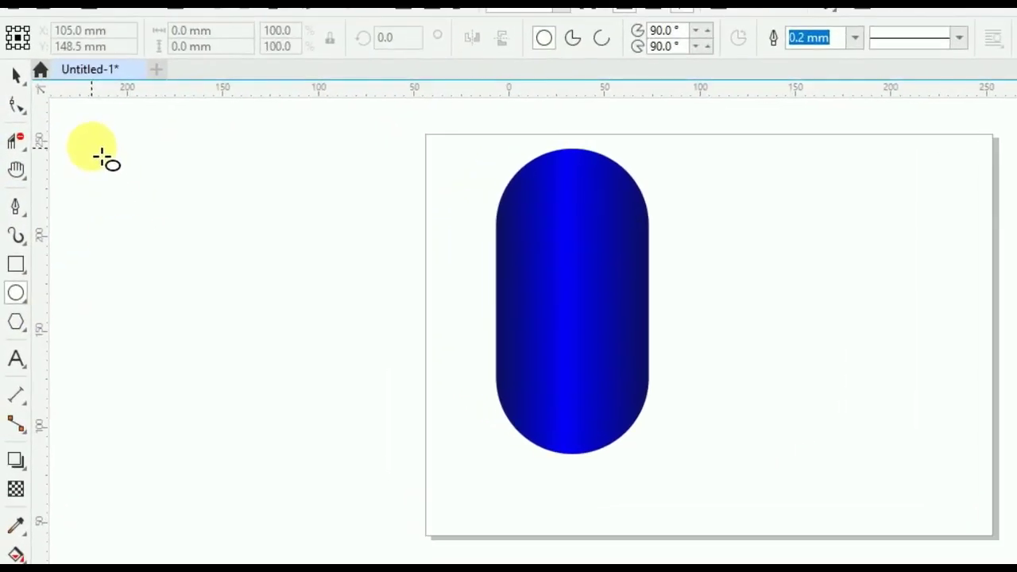
drag(91, 147, 121, 175)
click(16, 77)
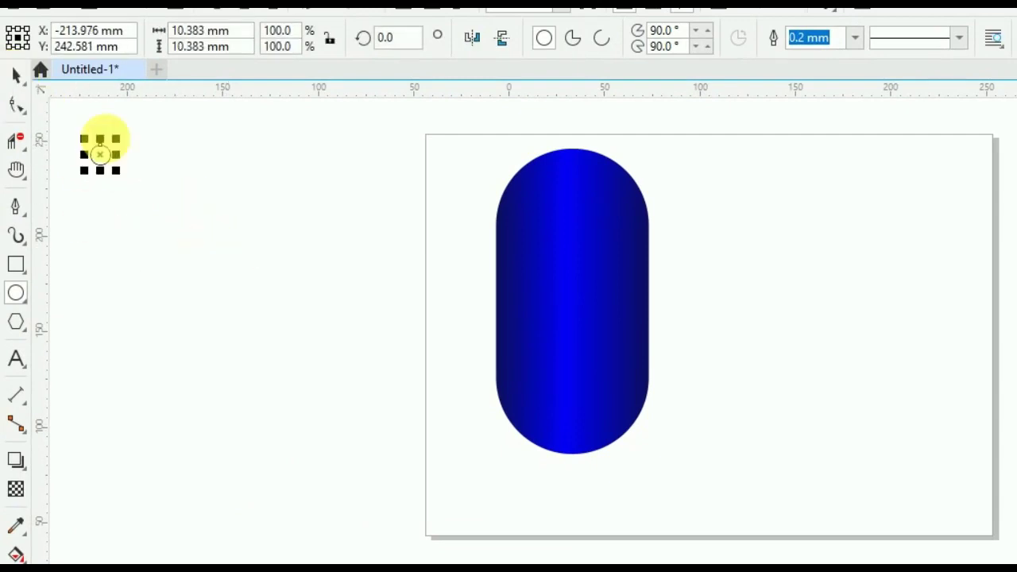
Step: Duplicate the small circle to the right about 14.5 mm apart, repeating until the row has eight circles
drag(112, 166, 125, 162)
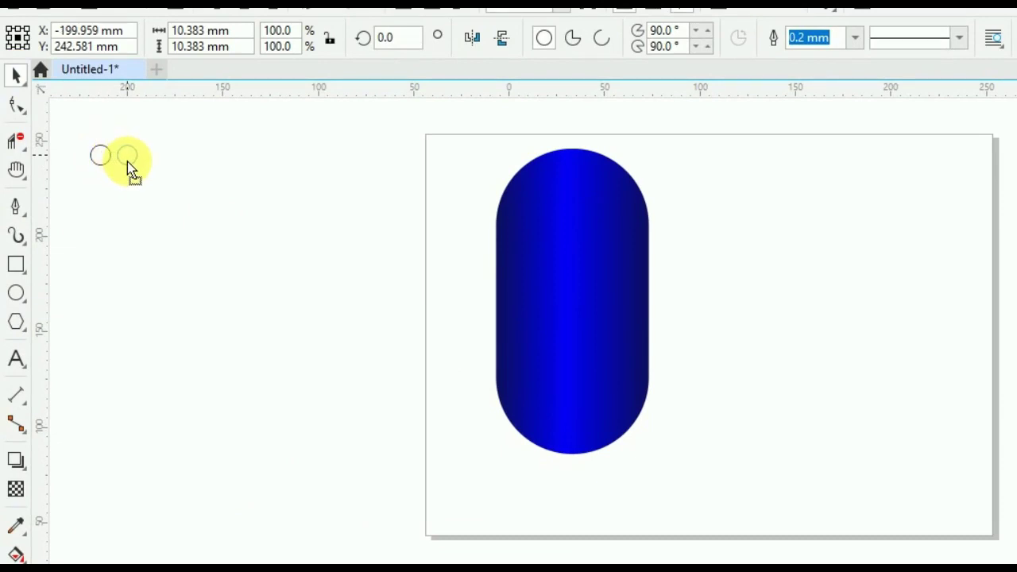
drag(127, 161, 138, 172)
key(ctrl+r)
key(ctrl+r)
key(ctrl+r)
key(ctrl+r)
key(ctrl+r)
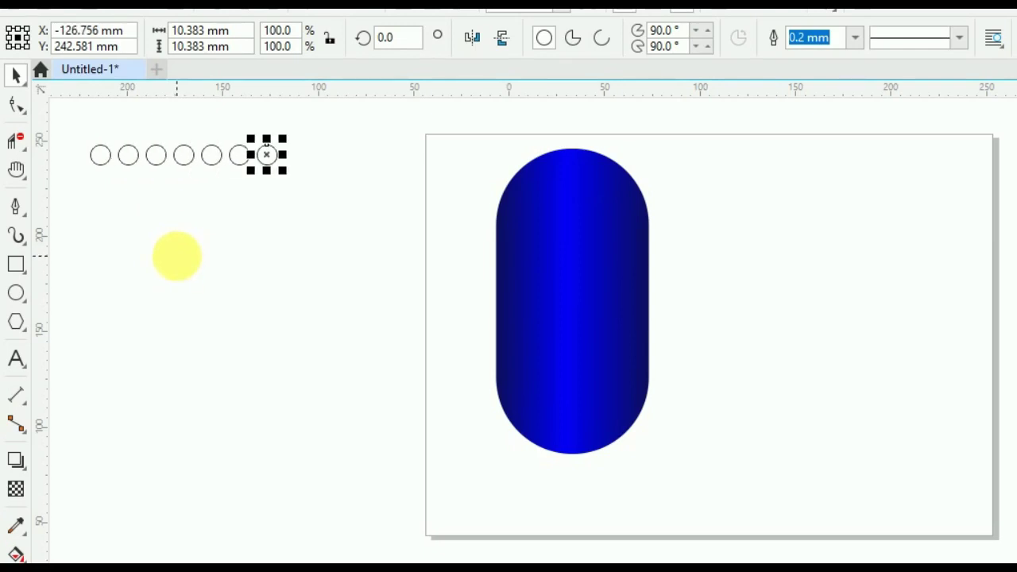
key(ctrl+r)
key(Escape)
Step: Duplicate the row of circles downward about 14 mm apart, repeating until there are seven rows
drag(72, 119, 322, 226)
drag(196, 165, 187, 182)
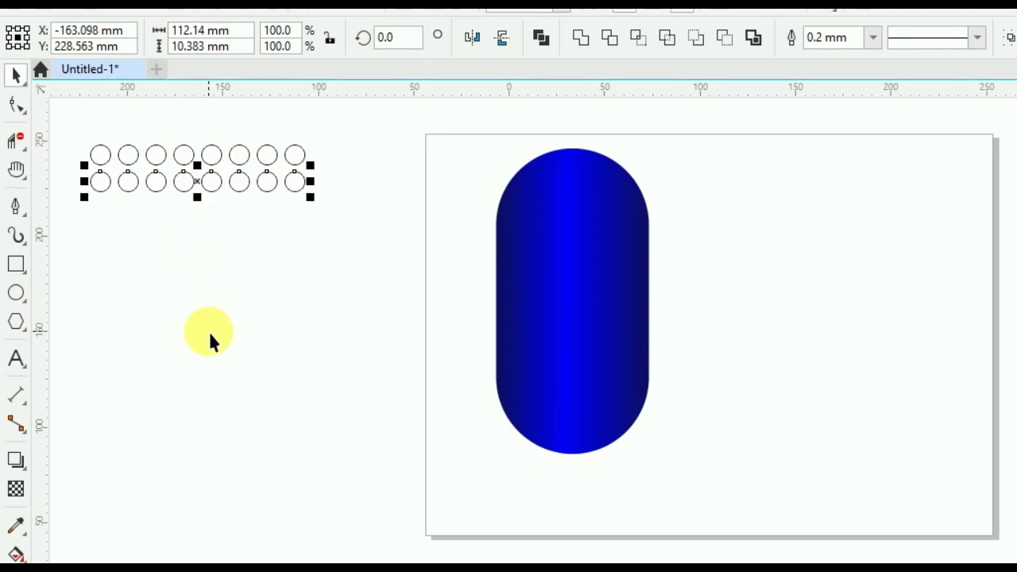
key(ctrl+r)
key(ctrl+r)
key(ctrl+r)
key(ctrl+r)
key(ctrl+r)
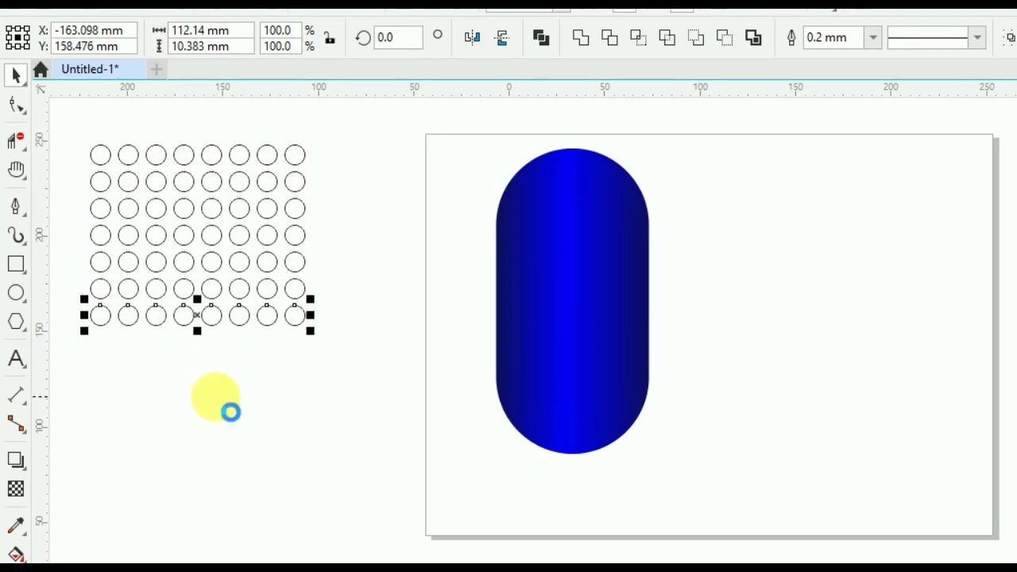
Step: Select the whole grid of small circles and group it
click(360, 288)
drag(68, 118, 93, 179)
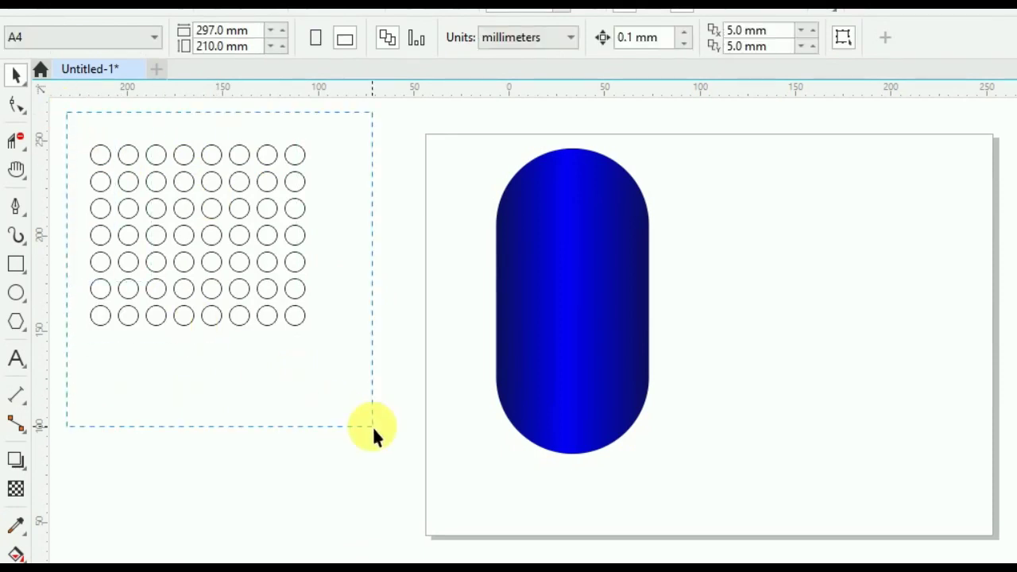
drag(373, 427, 373, 427)
key(ctrl+g)
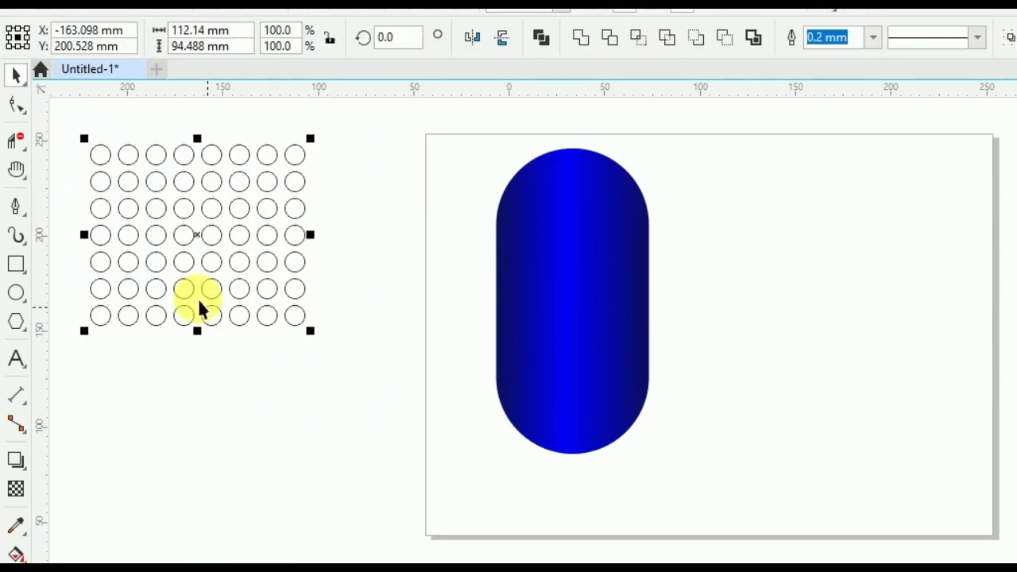
Step: PowerClip the grouped circle grid inside the blue capsule
right_click(187, 242)
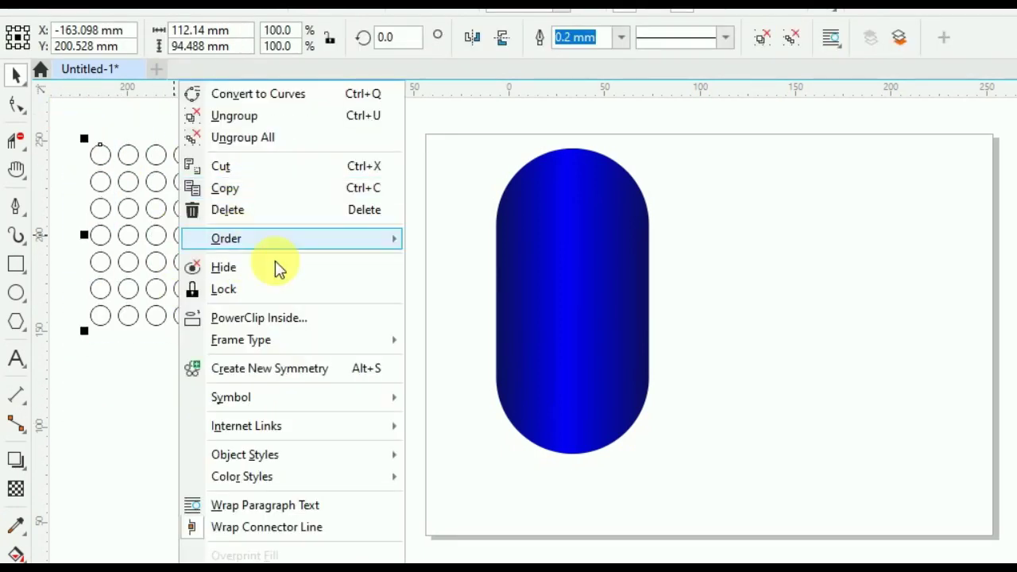
click(271, 319)
click(577, 323)
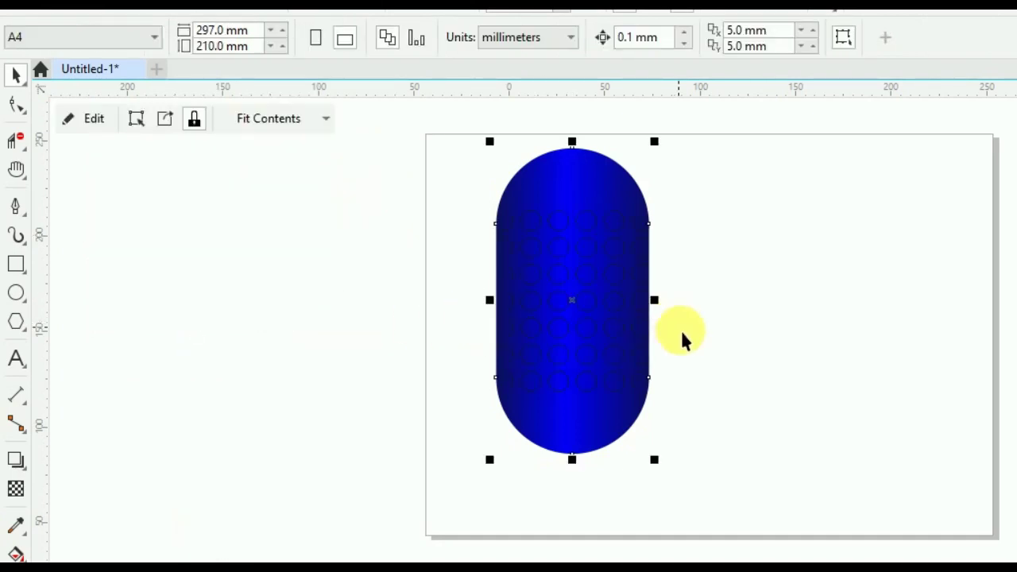
click(586, 413)
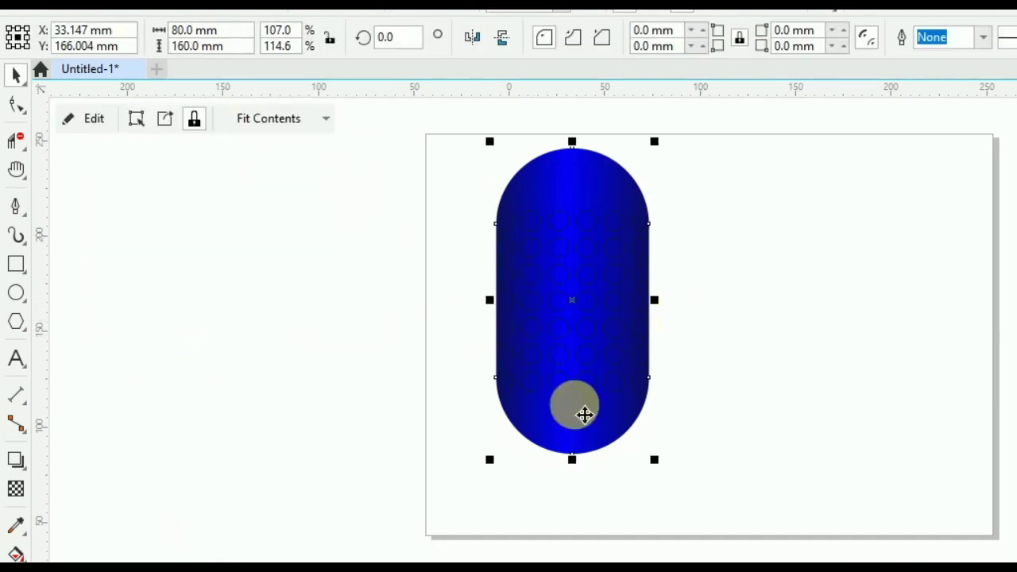
click(742, 370)
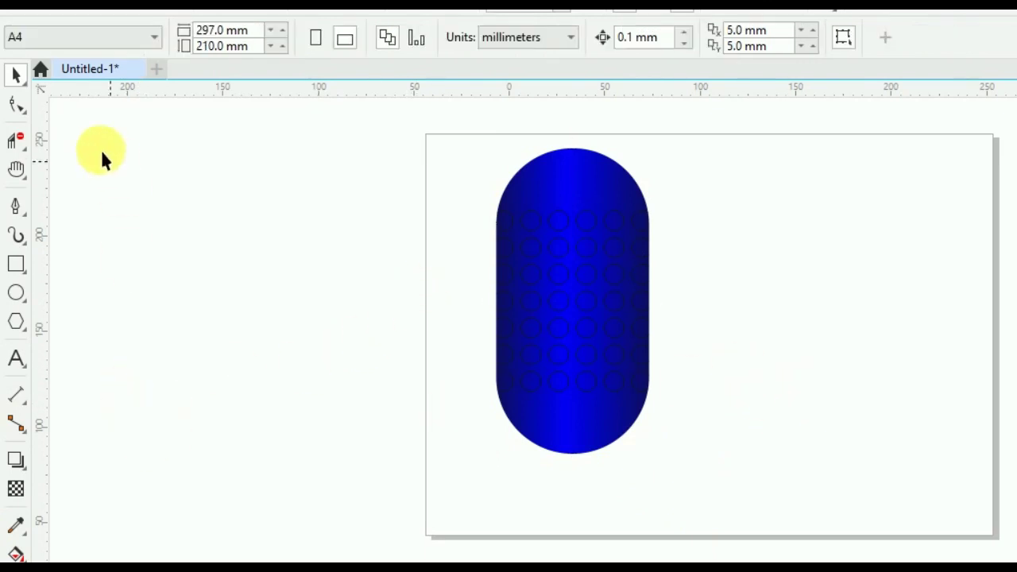
Step: Draw a large circle about 168 mm in diameter to the left of the capsule
click(15, 294)
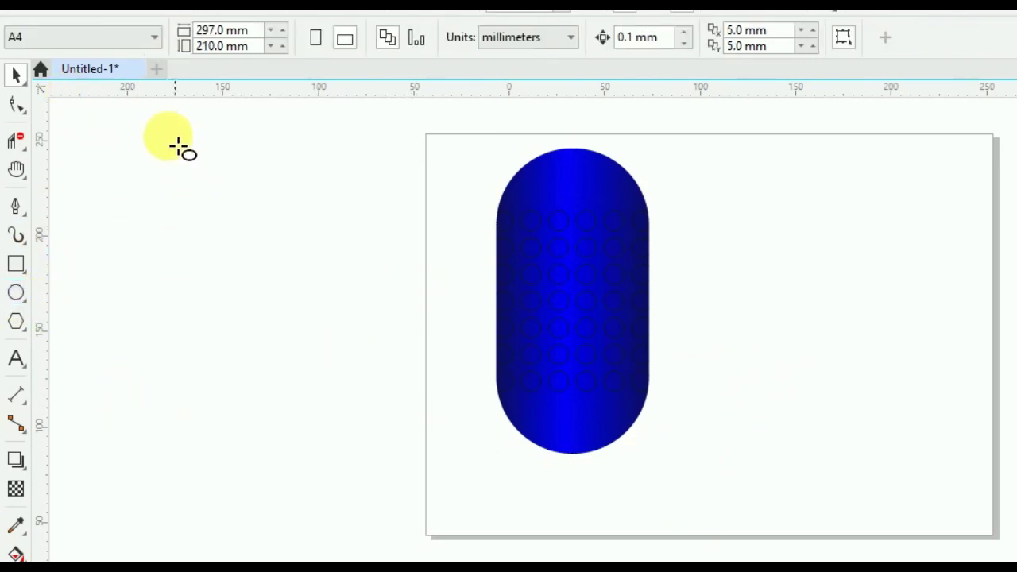
drag(118, 129, 406, 459)
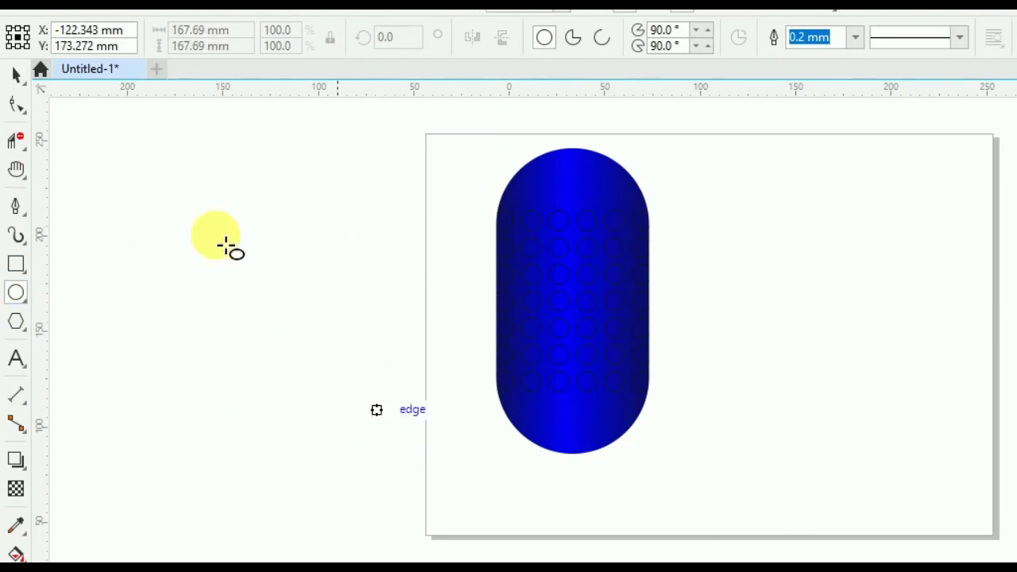
click(23, 81)
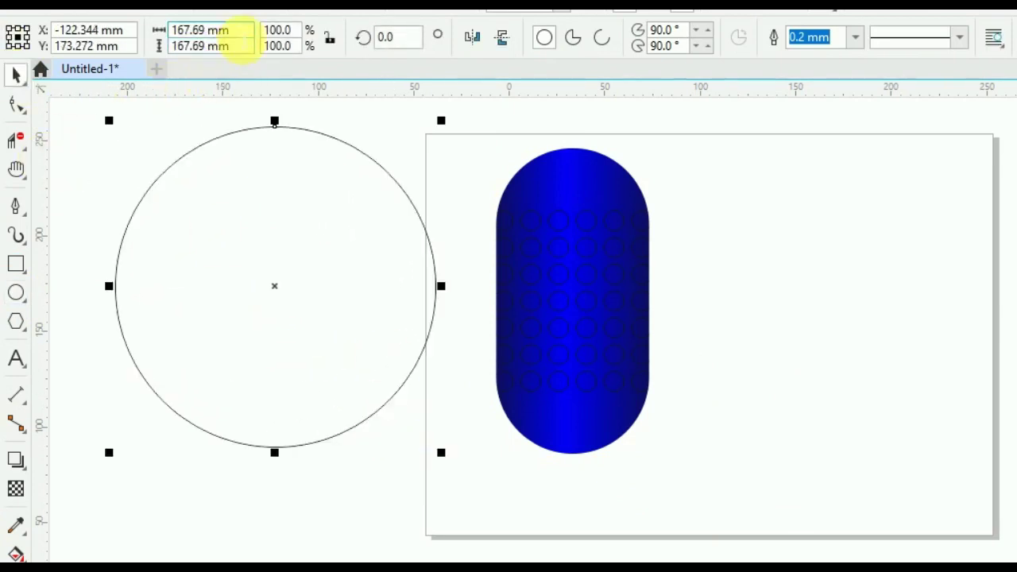
Step: Set the large circle's width and height to 180 mm
click(219, 32)
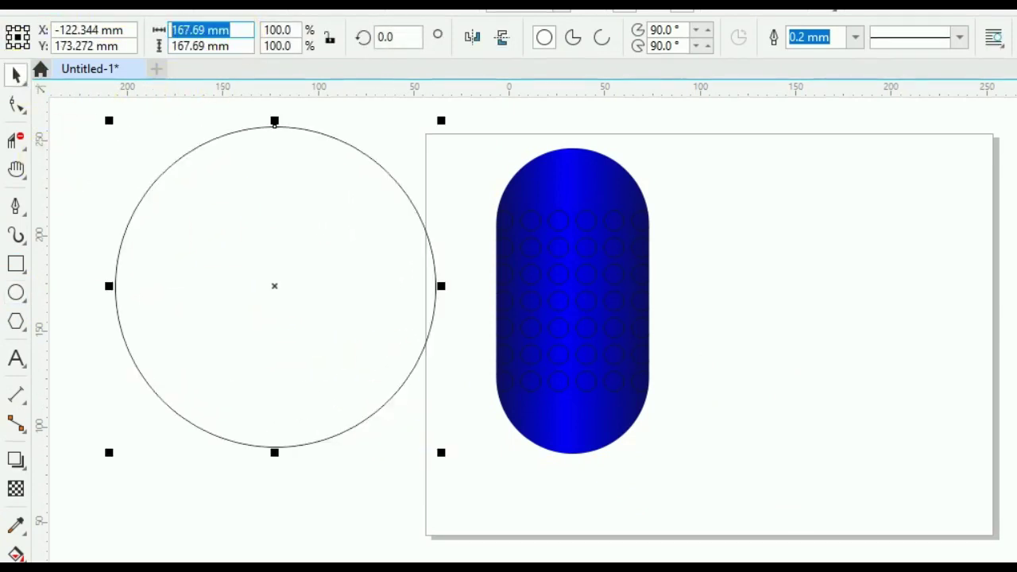
text(180)
key(Tab)
text(18)
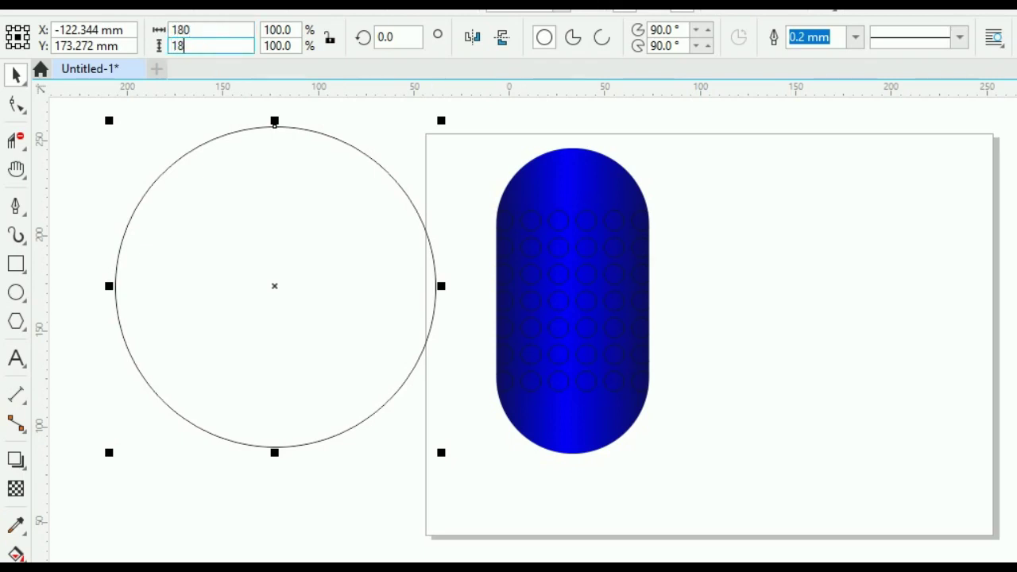
key(Return)
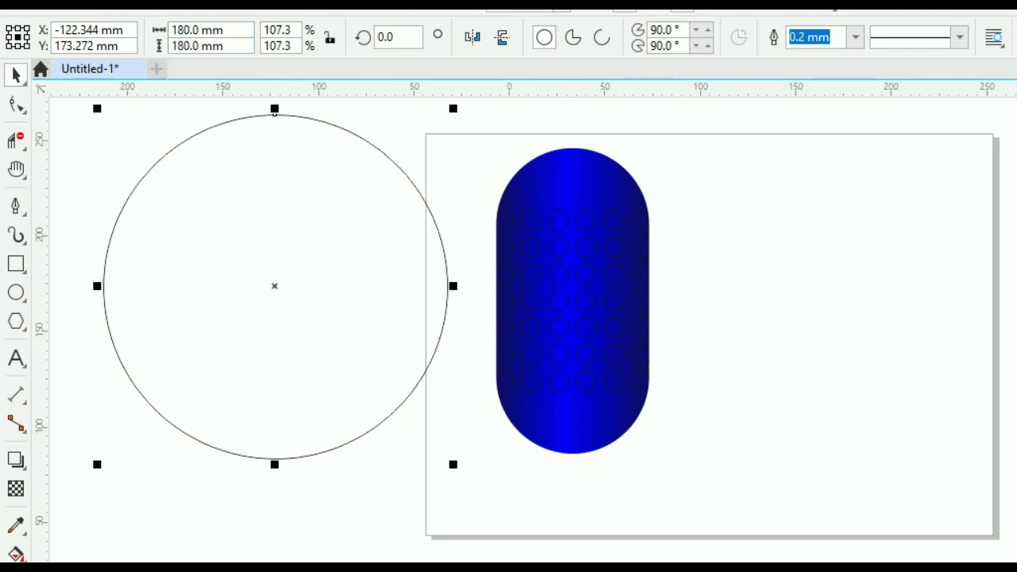
Step: Set the width and height of the large circle's concentric duplicate to 135 mm
click(199, 32)
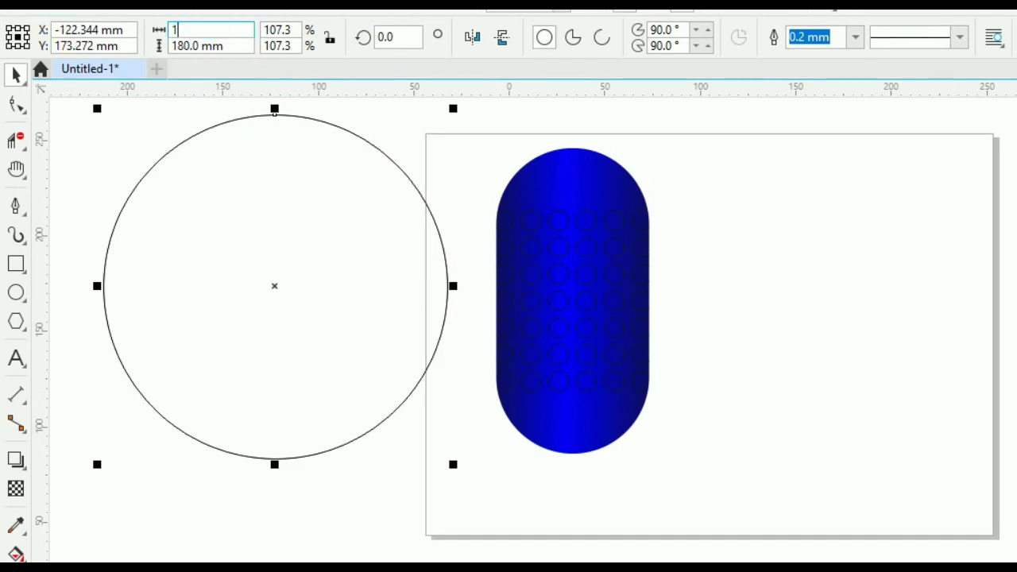
text(135)
key(Tab)
text(1)
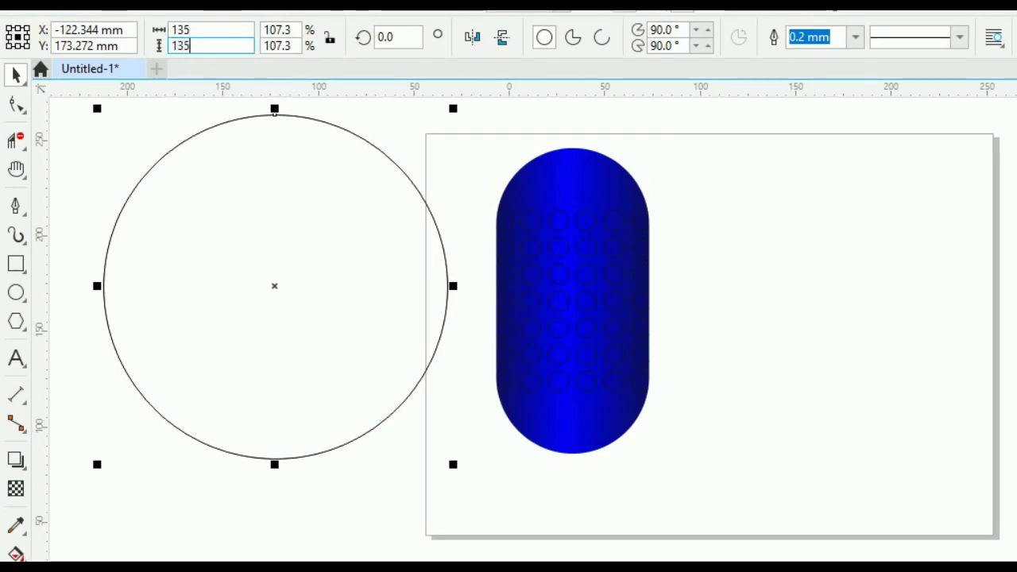
key(Return)
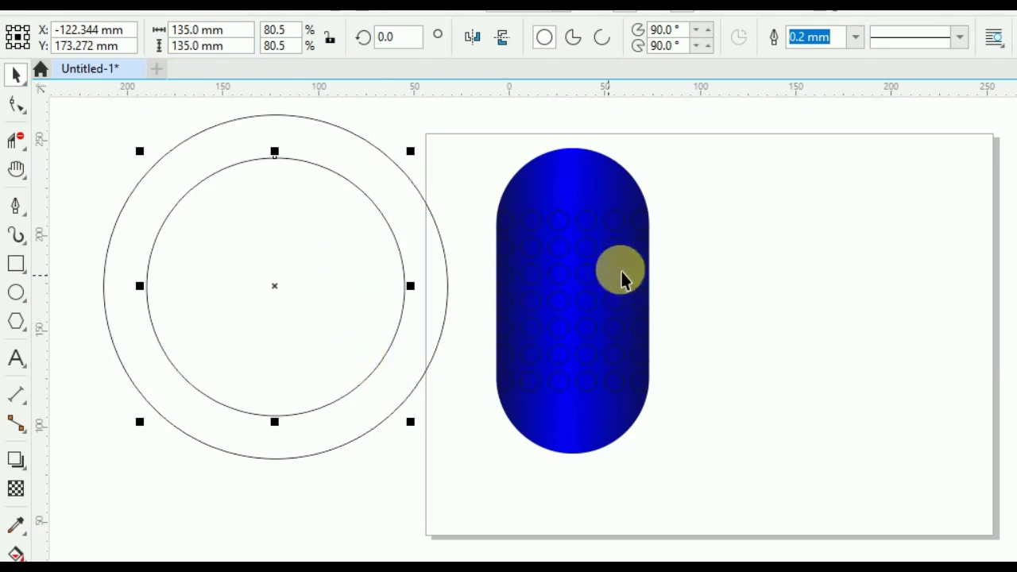
click(407, 491)
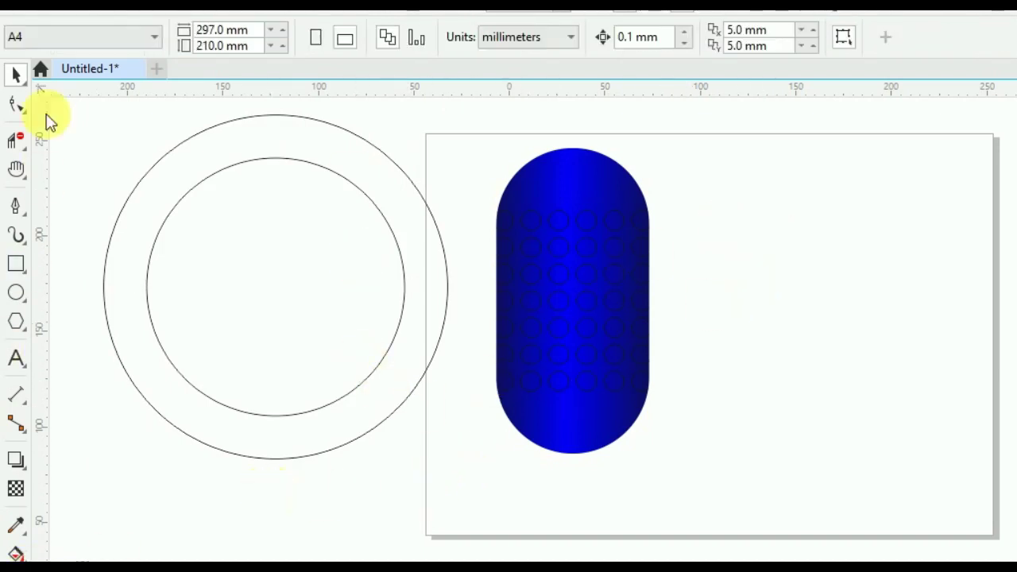
Step: Use Smart Fill to fill the ring between the two concentric circles with slate grey and a 0.2 mm black outline
click(16, 554)
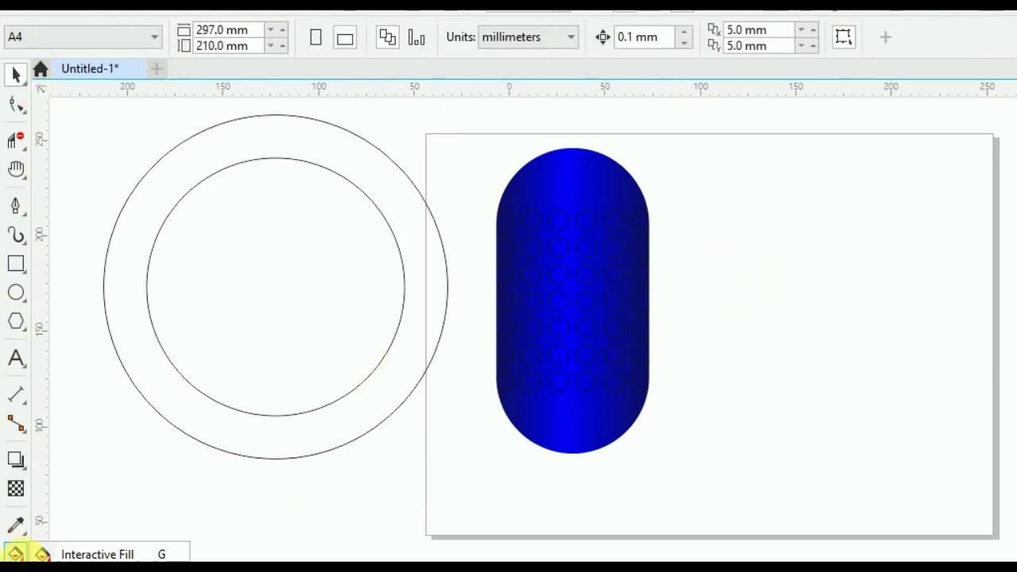
click(43, 554)
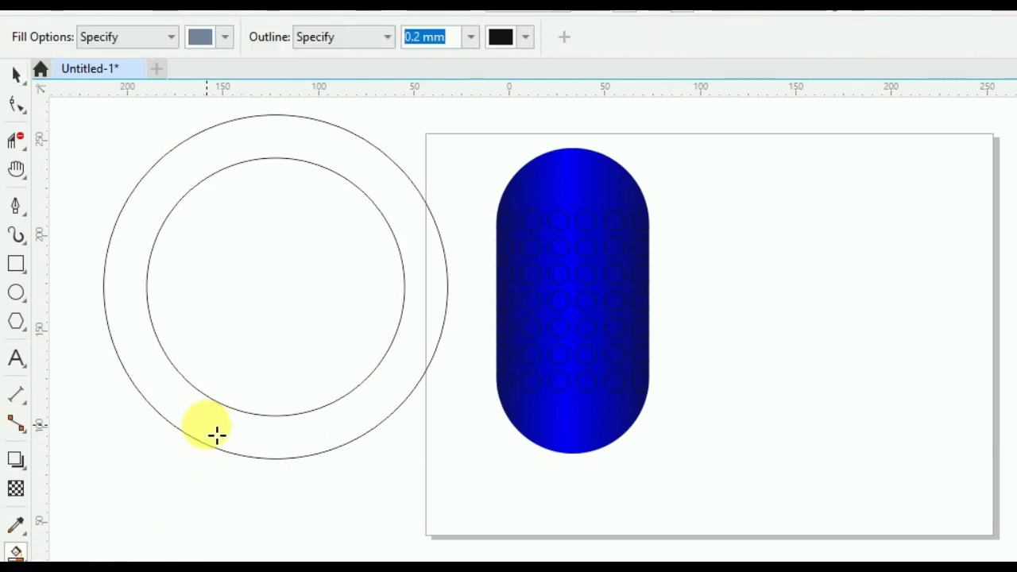
click(272, 437)
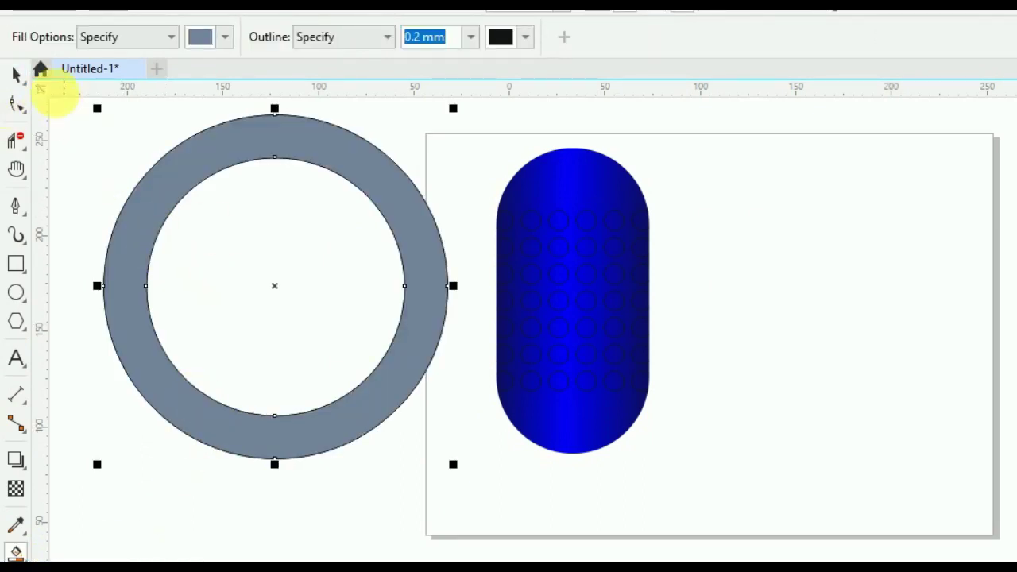
click(16, 75)
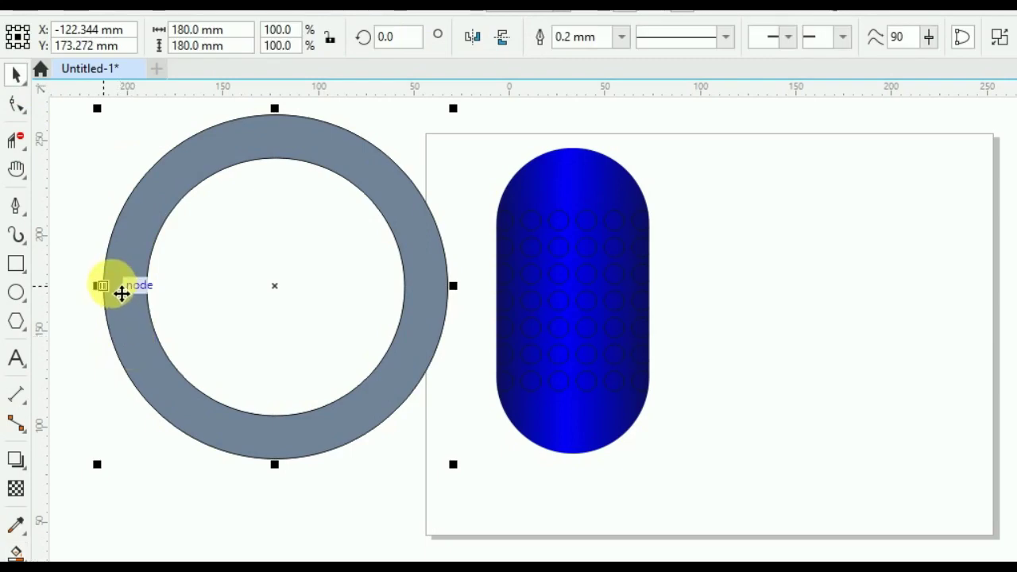
Step: Move the filled grey ring off the two original circles, and delete both unfilled circles
drag(122, 293, 427, 347)
drag(63, 113, 315, 228)
drag(83, 104, 439, 434)
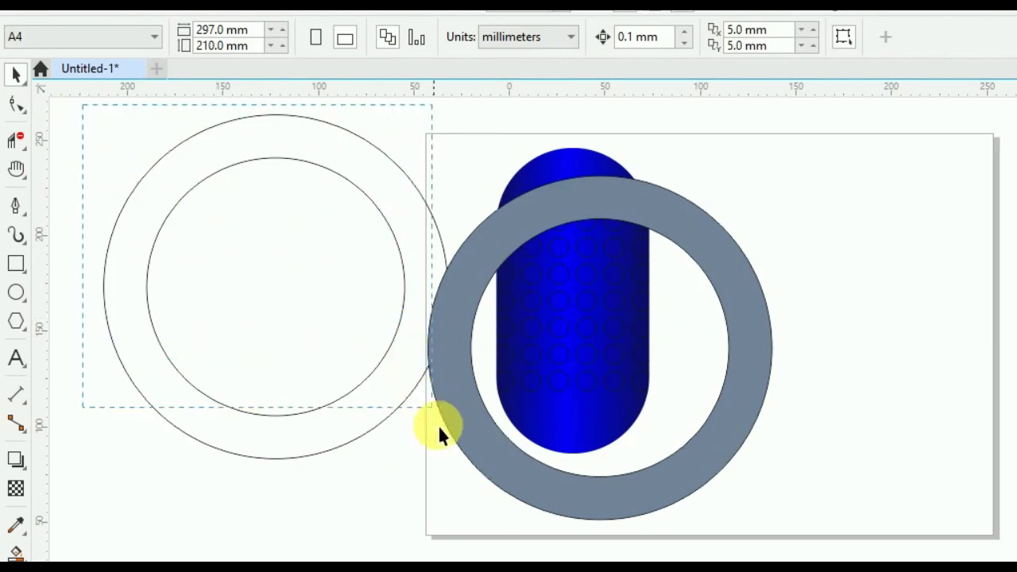
drag(471, 515, 471, 515)
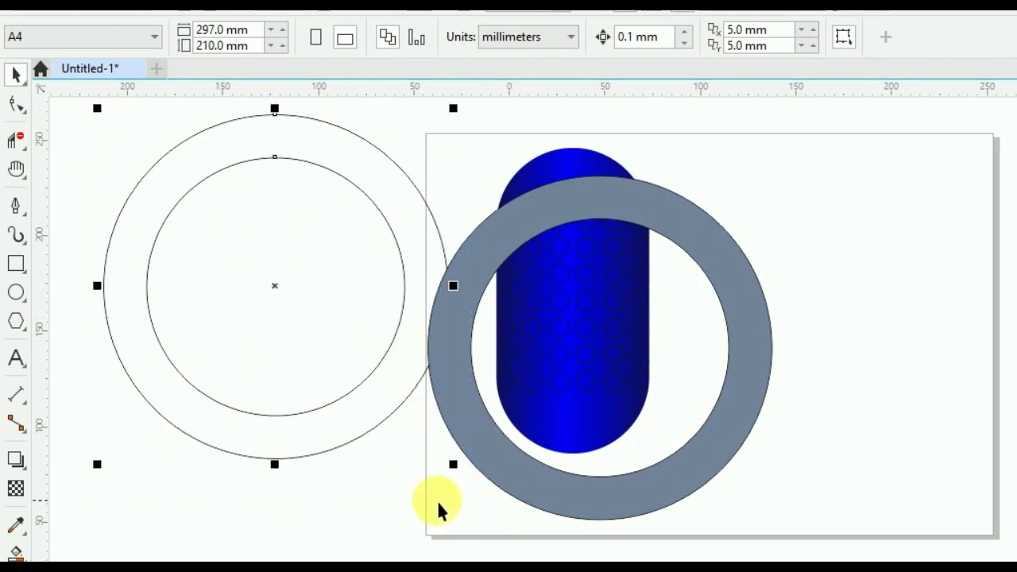
right_click(310, 443)
click(349, 261)
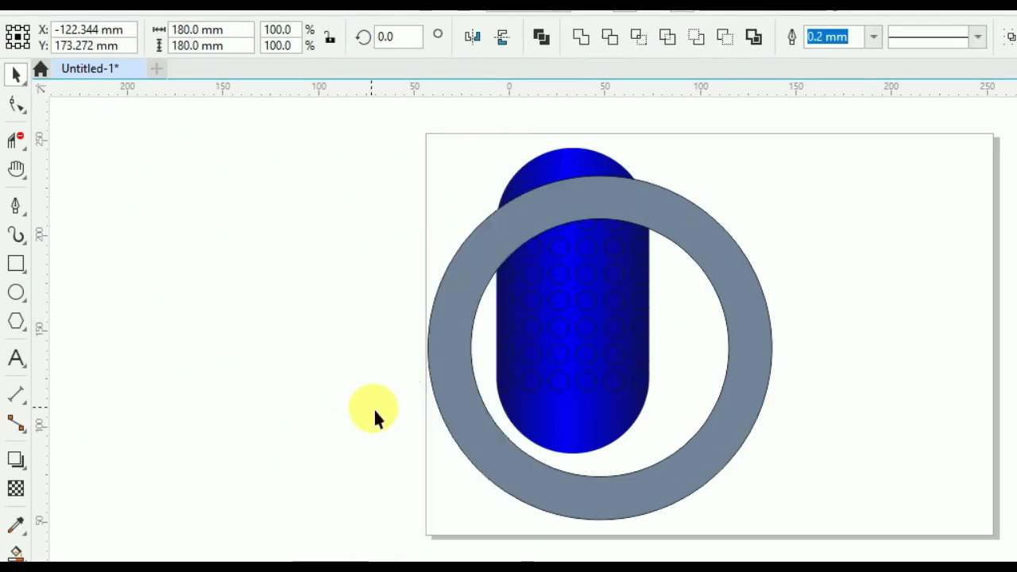
Step: Move the blue capsule to the page's right side and place the grey ring over the page's left half
drag(451, 355, 118, 301)
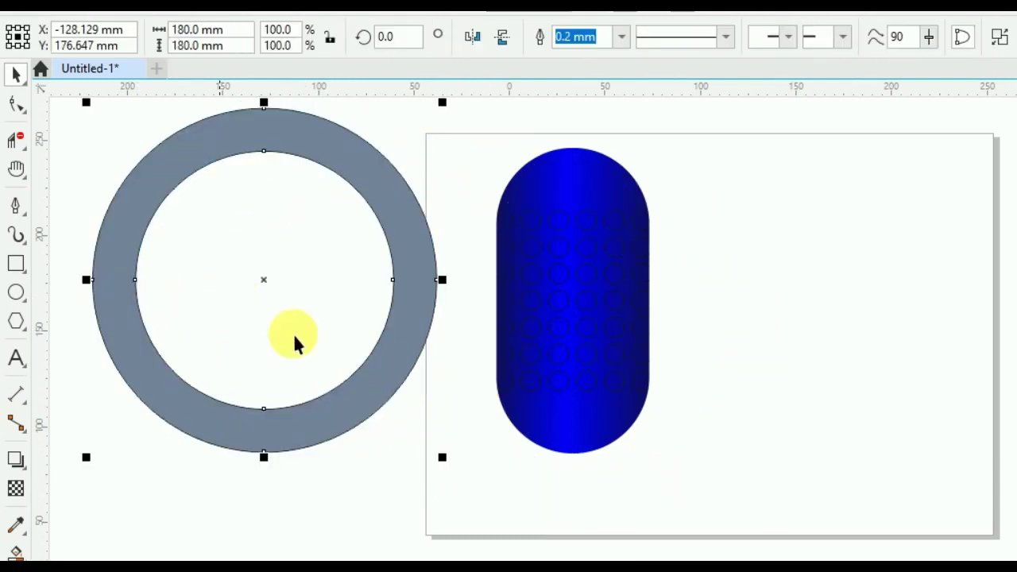
drag(442, 129, 768, 549)
drag(556, 295, 855, 290)
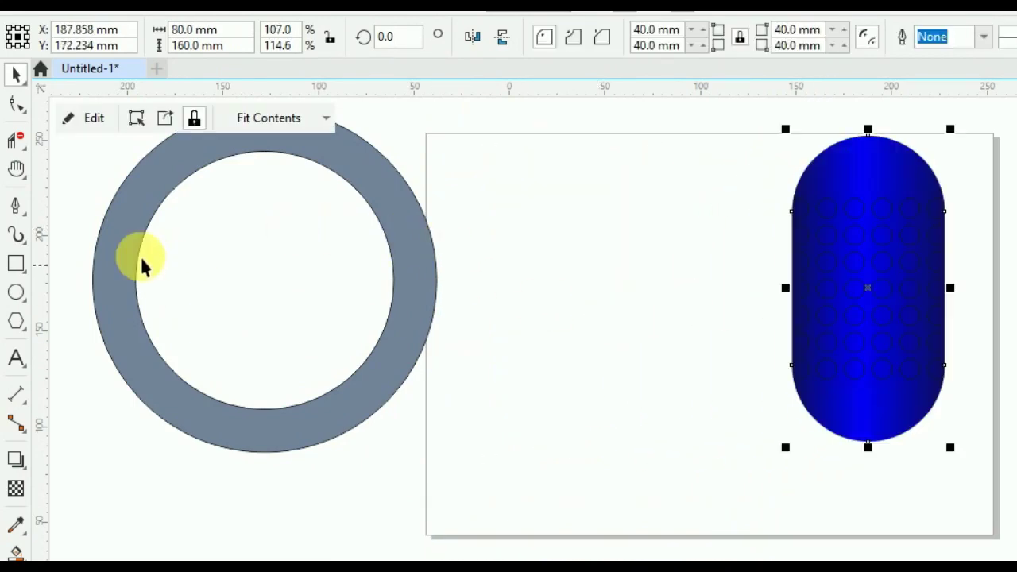
click(119, 278)
drag(119, 278, 427, 302)
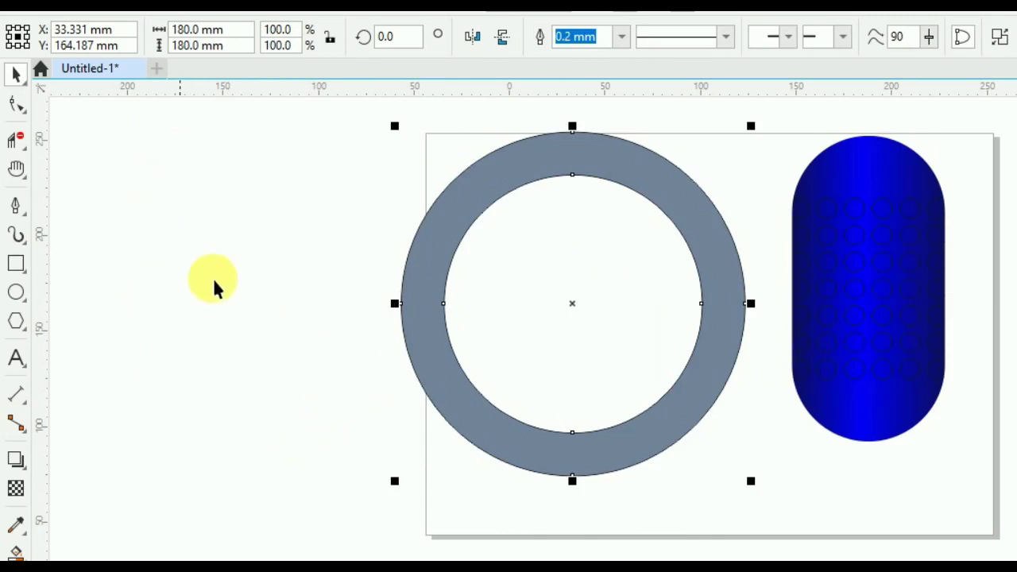
click(232, 316)
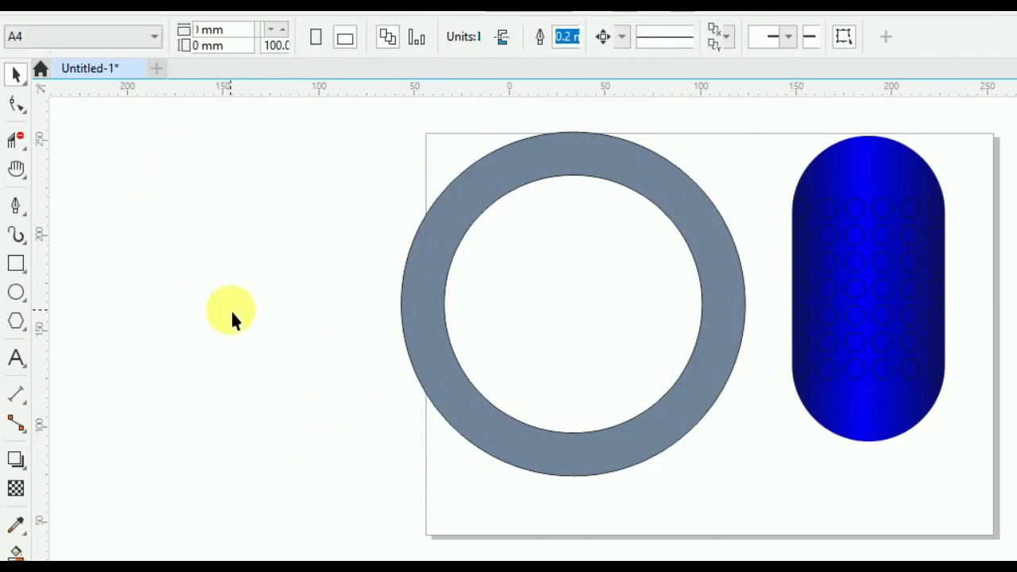
Step: Draw an upright rectangle about 45 by 105 mm in the empty area left of the page
click(15, 265)
drag(104, 143, 201, 352)
click(14, 73)
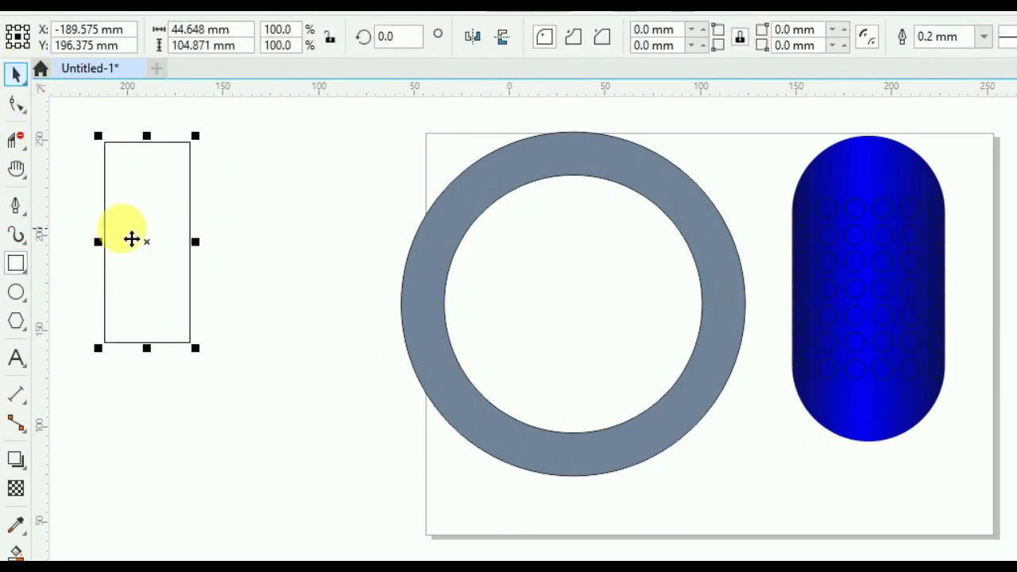
Step: Set the rectangle's width to 22.5 mm and its height to 80 mm
click(229, 29)
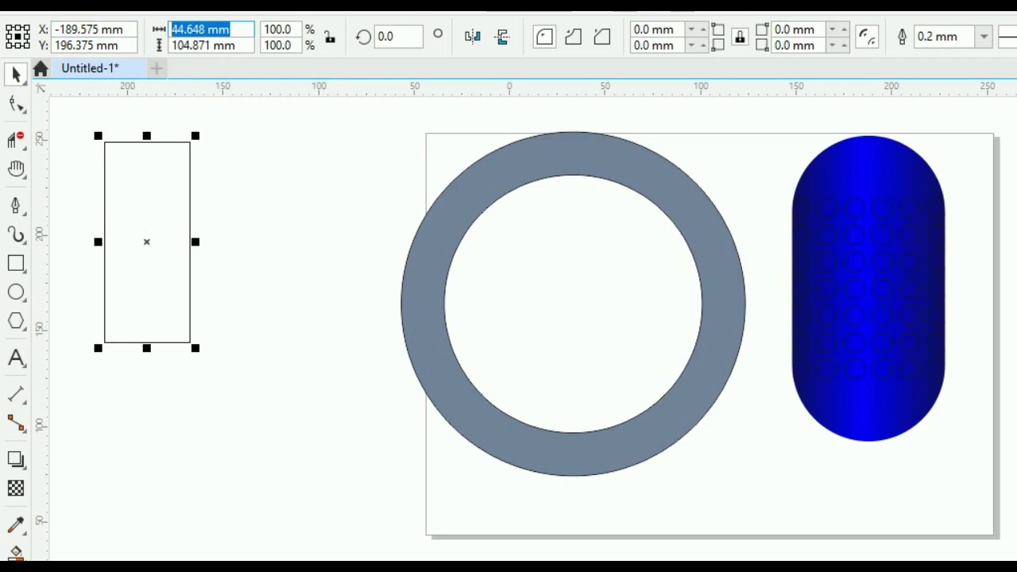
text(22)
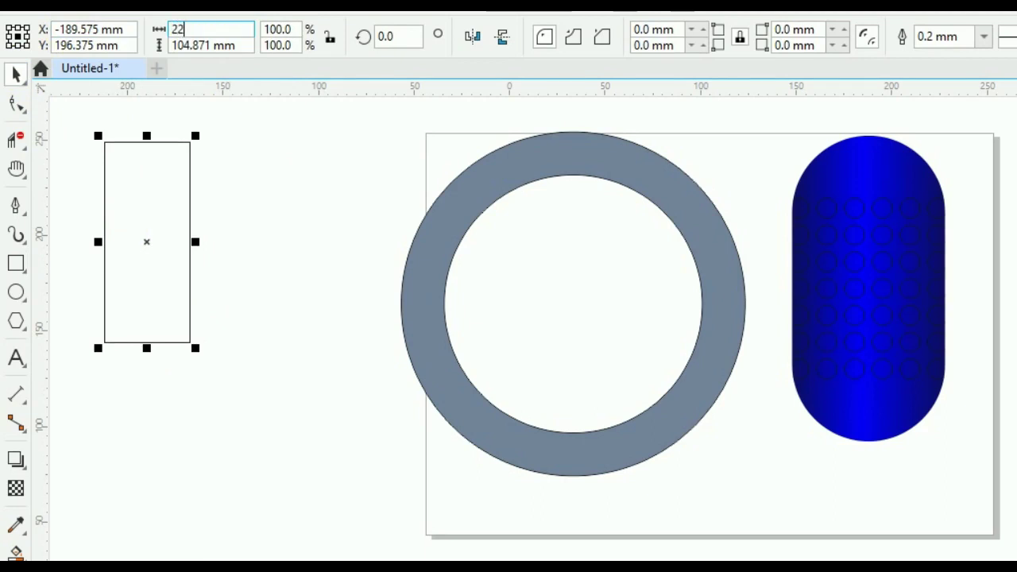
text(.5)
key(Tab)
text(8)
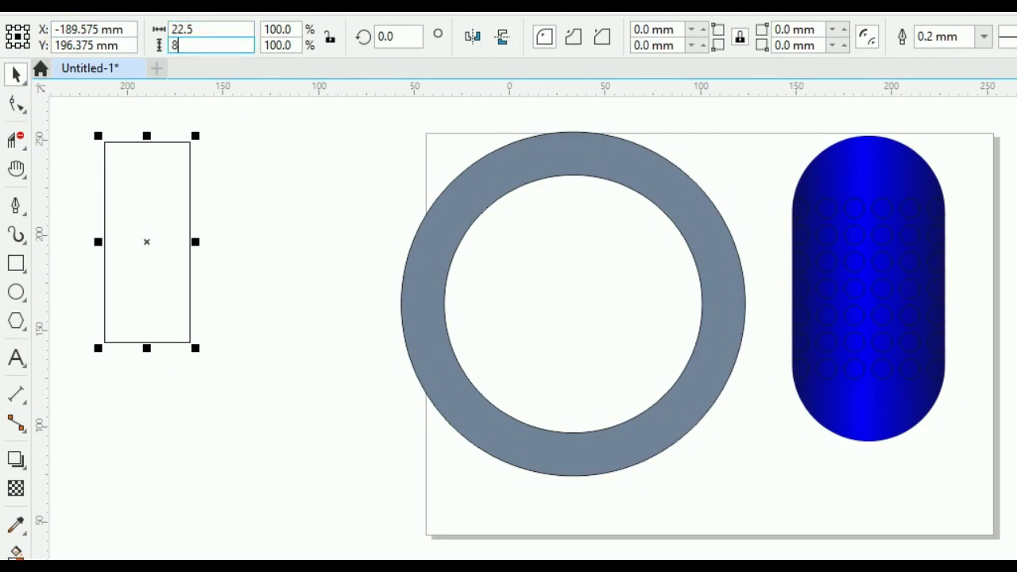
text(0)
key(Return)
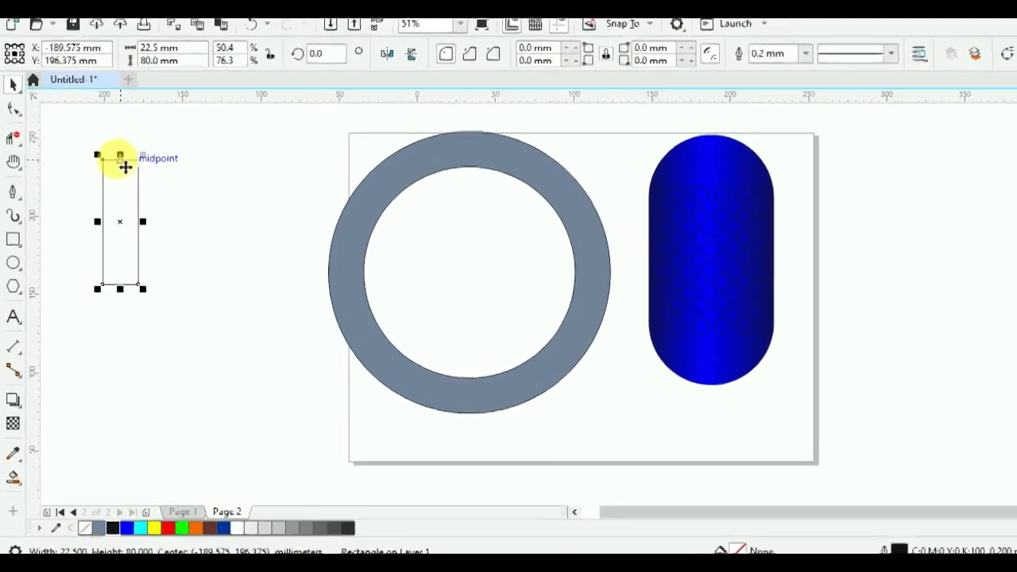
Step: Move the rectangle by its top midpoint and snap it to the bottom node of the ring's inner edge
drag(133, 142, 521, 387)
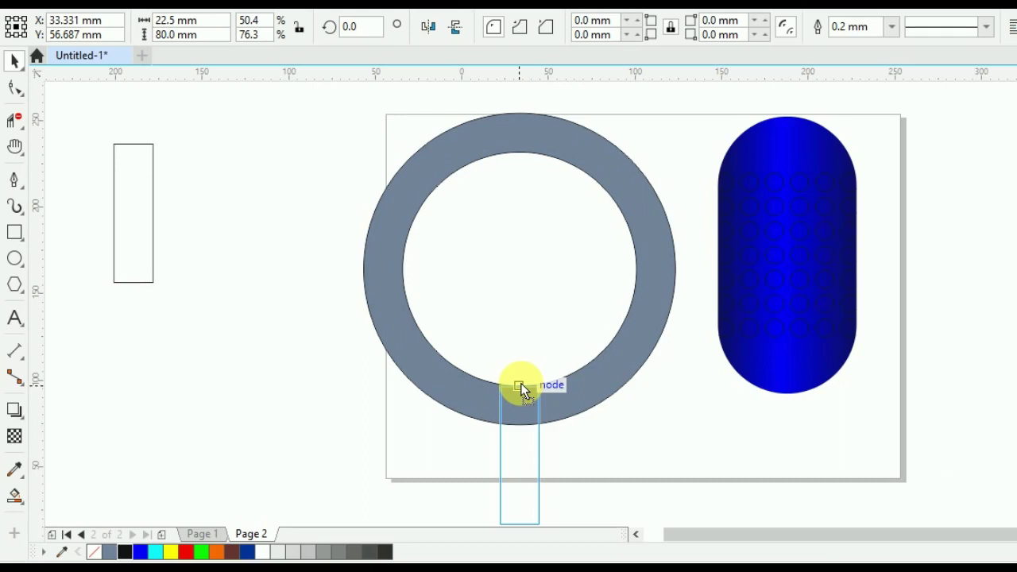
drag(521, 388, 520, 388)
click(150, 434)
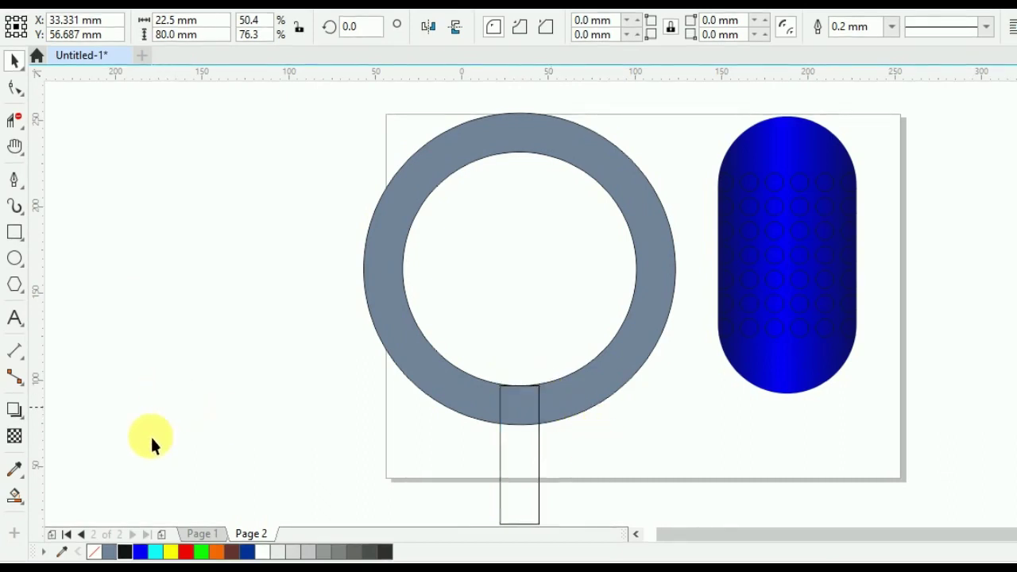
Step: Use Smart Fill to fill the part of the rectangle below the ring with slate grey
click(26, 507)
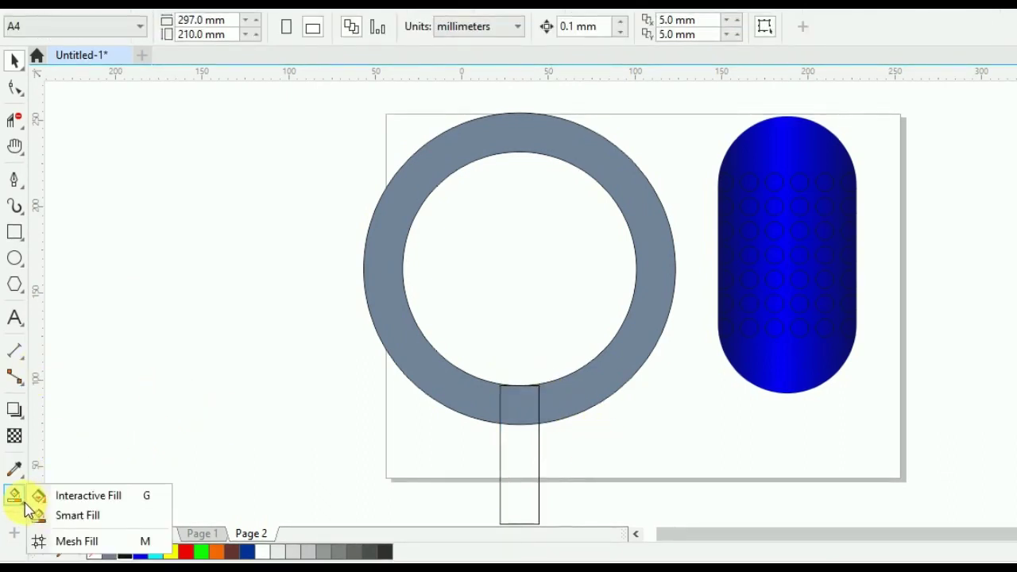
click(36, 514)
click(530, 474)
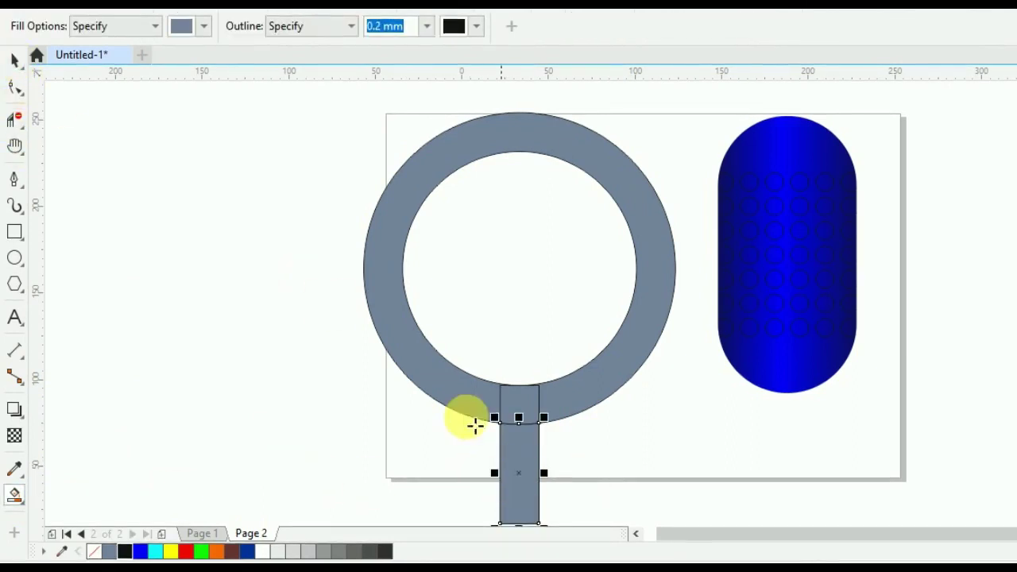
click(14, 61)
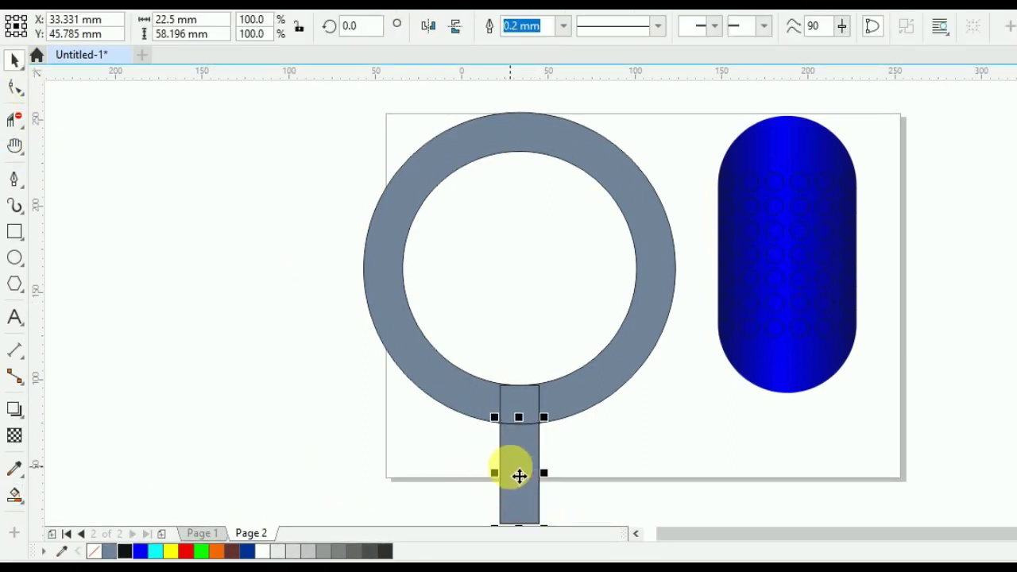
Step: Move the filled stem piece left of the page and delete the unfilled rectangle overlapping the ring
drag(520, 467, 304, 404)
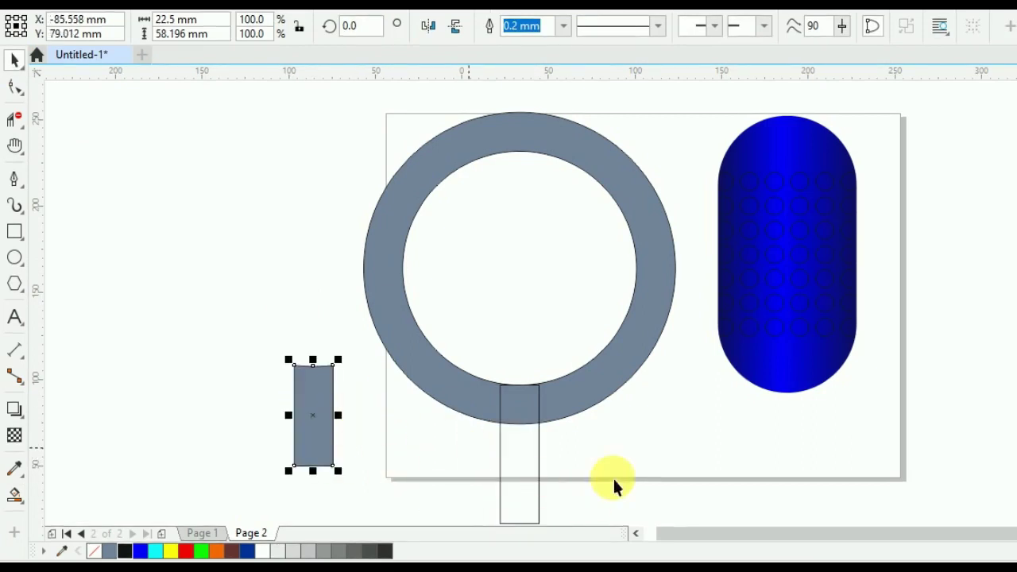
click(525, 469)
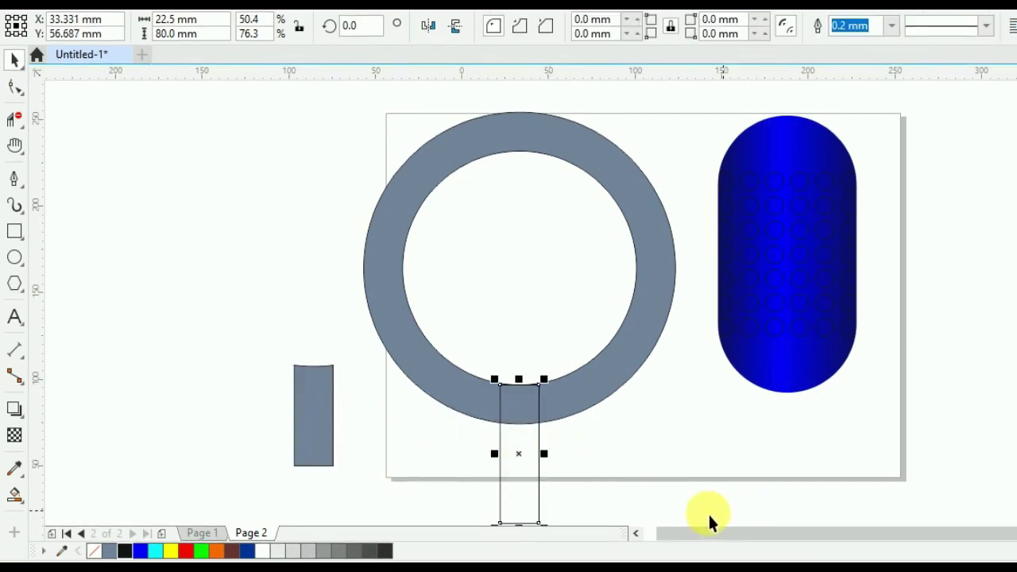
key(Delete)
drag(314, 411, 225, 381)
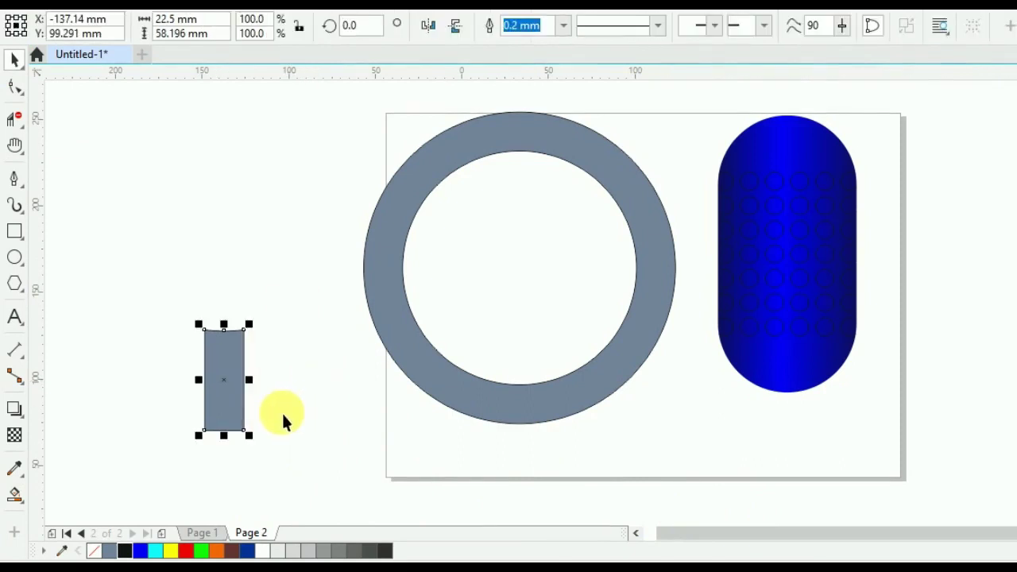
Step: Remove the stem piece's outline and apply a horizontal linear gradient fill across its width
right_click(93, 551)
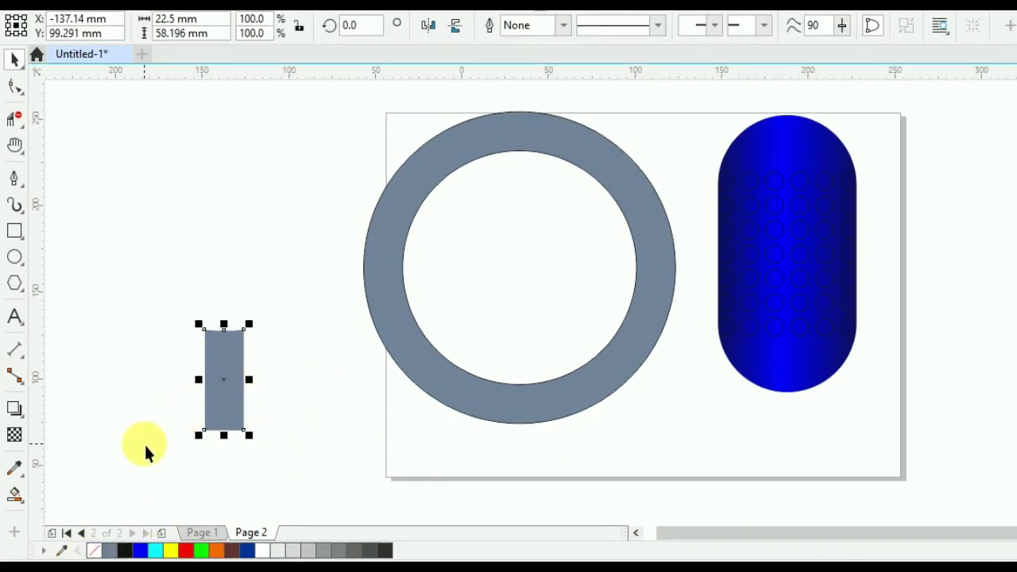
key(g)
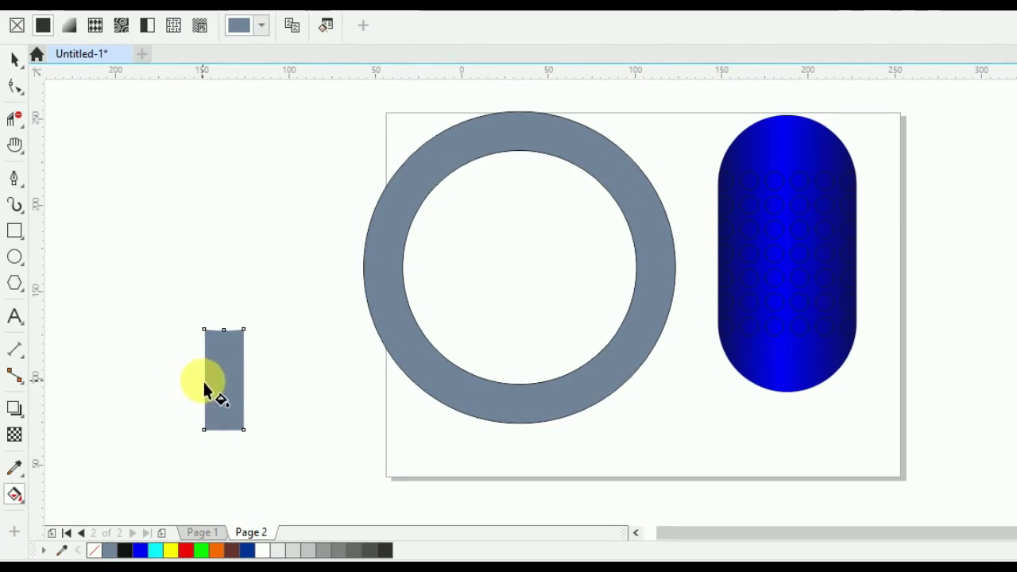
drag(203, 381, 271, 388)
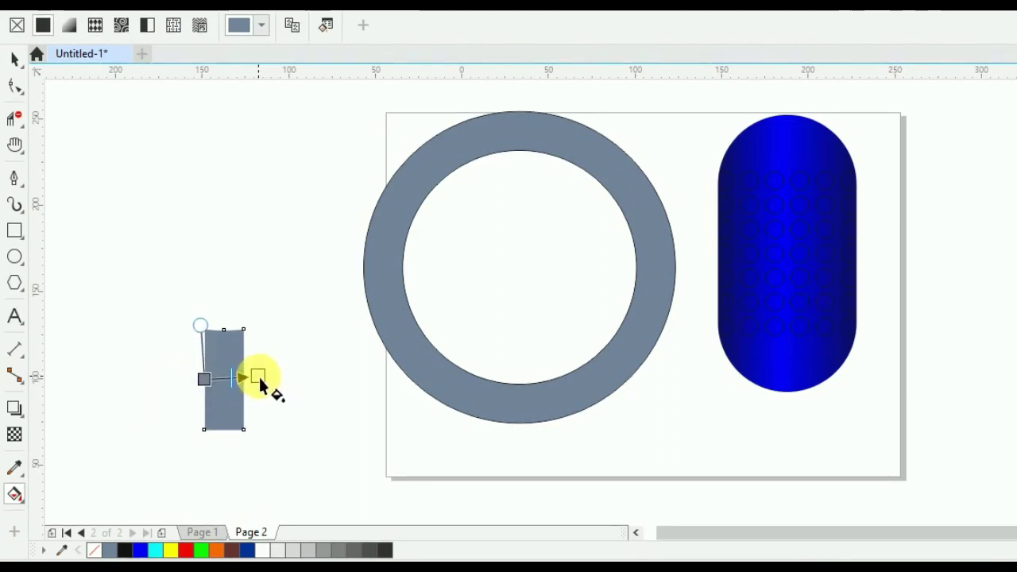
drag(261, 386, 259, 380)
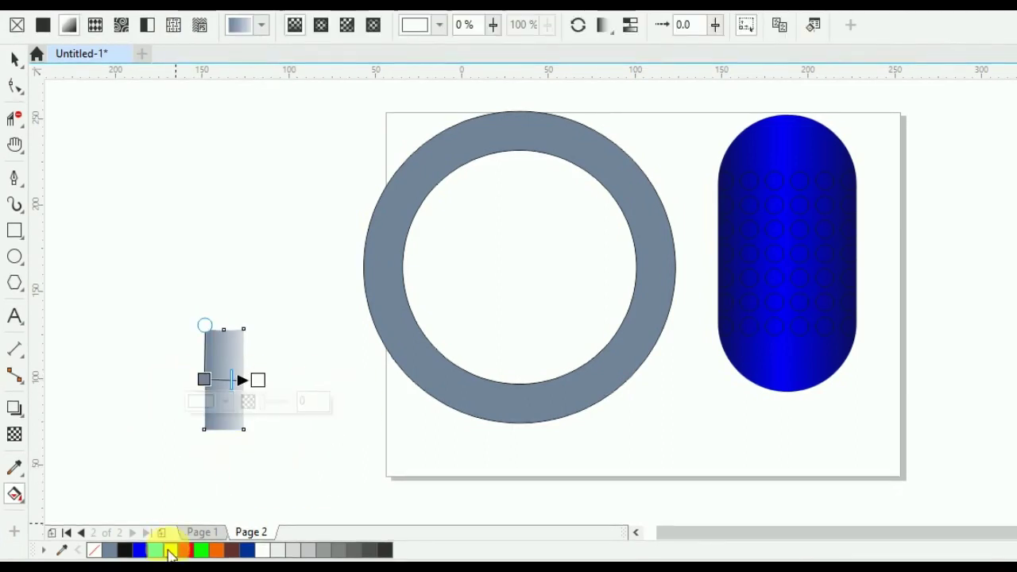
Step: Color the stem's gradient green in the middle and black at both ends, with its start just outside the left edge
drag(201, 550, 225, 381)
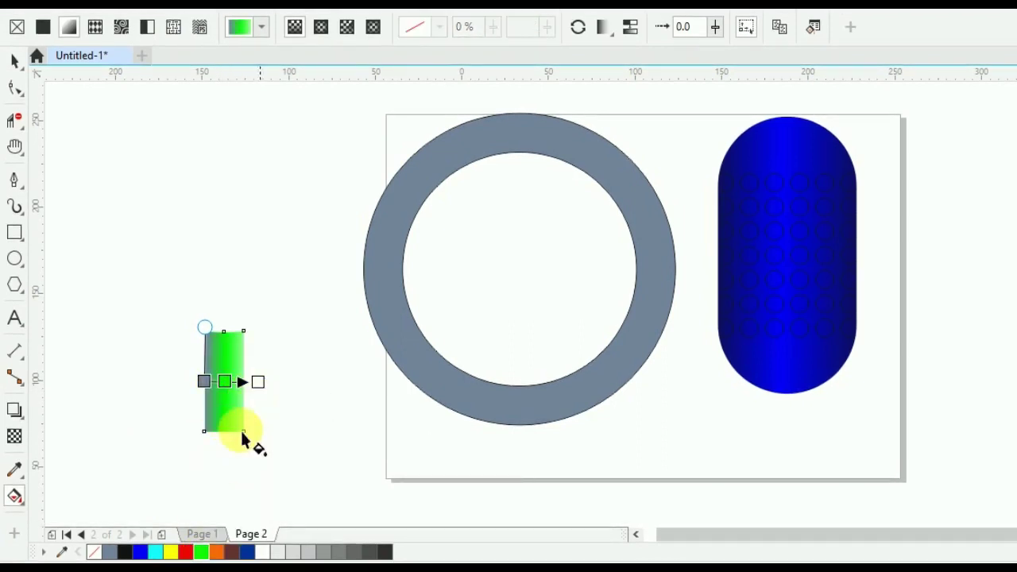
drag(127, 554, 194, 409)
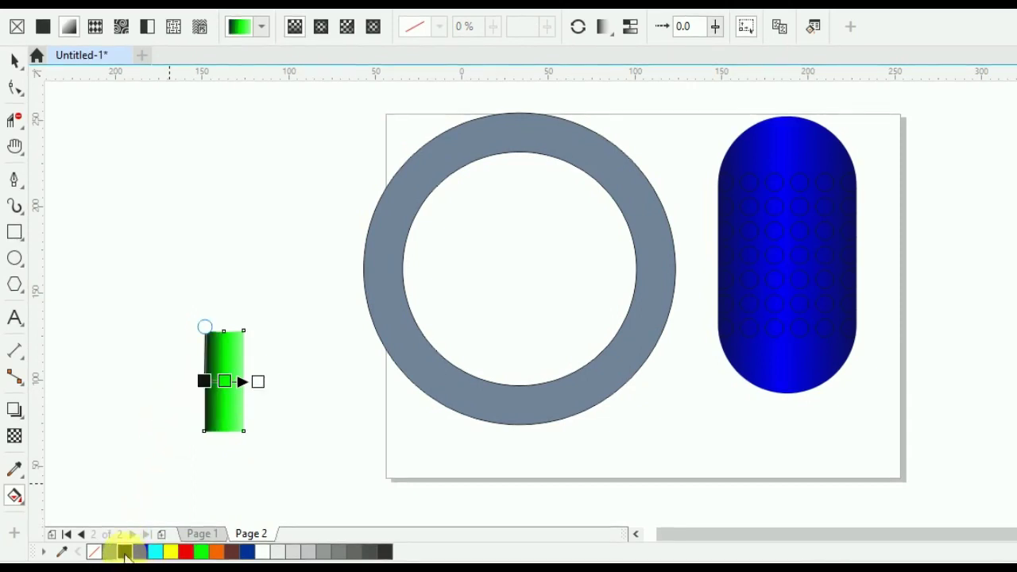
drag(259, 383, 204, 387)
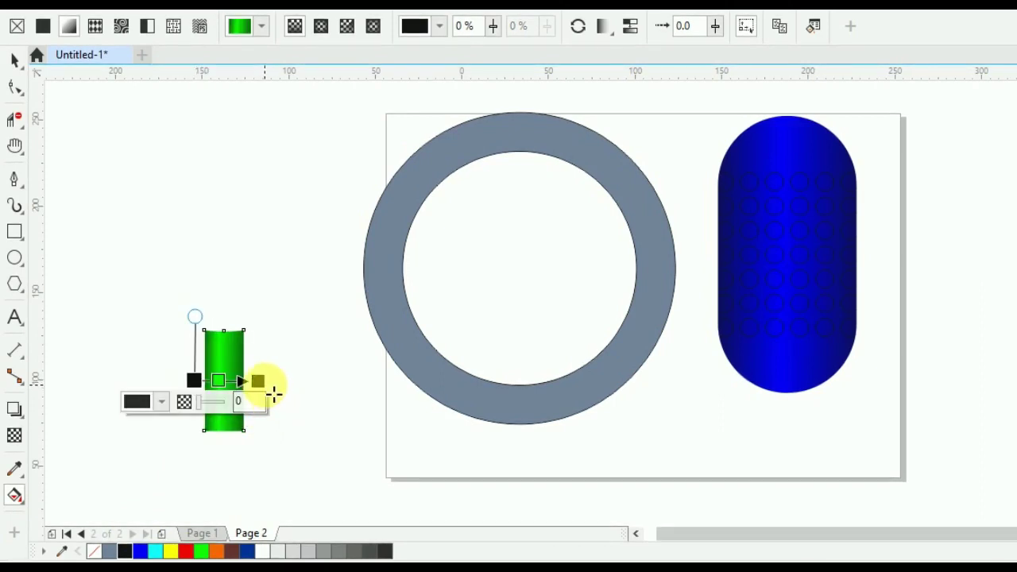
Step: Stretch the stem's horizontal gradient so its end lies beyond the right edge, with the start just outside the left edge
drag(271, 391, 277, 386)
click(196, 381)
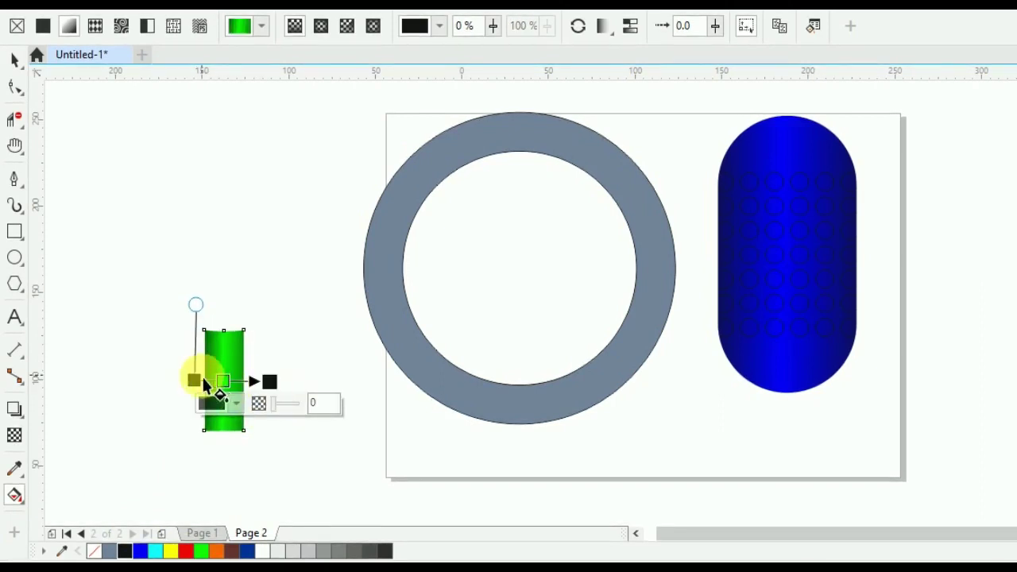
mouse_move(203, 388)
mouse_down()
mouse_move(211, 399)
mouse_move(194, 382)
mouse_up()
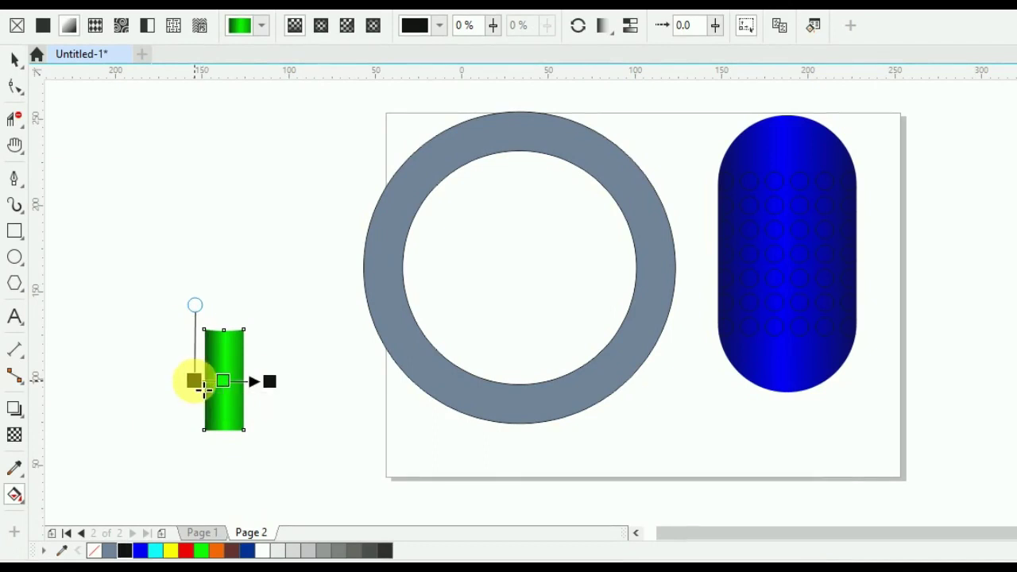
click(277, 415)
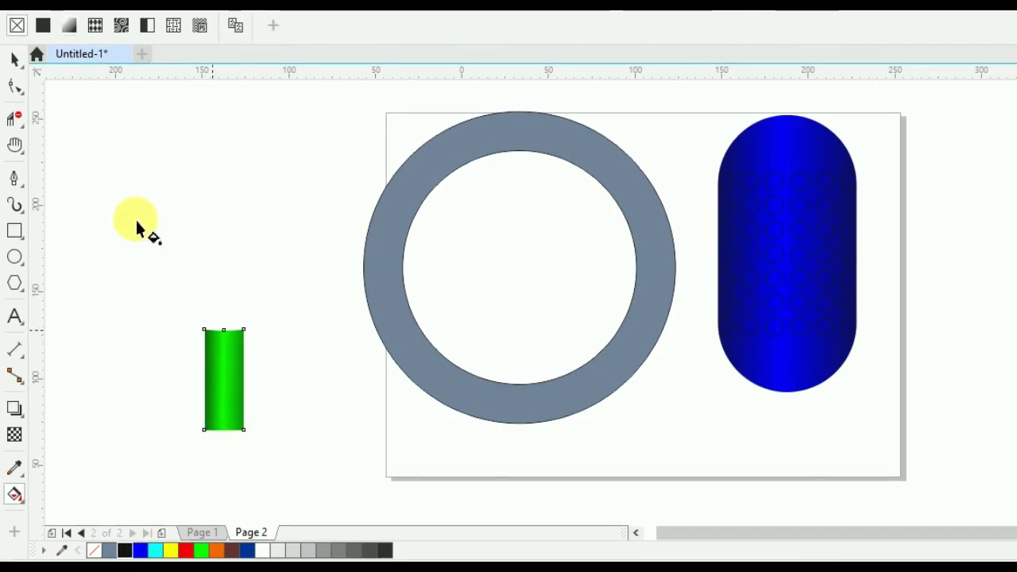
Step: Move the green stem onto the page, between the lower right of the ring and the blue capsule
click(13, 64)
drag(157, 275, 295, 461)
drag(222, 363, 688, 390)
key(Escape)
Step: Apply an elliptical gradient fill to the grey ring and extend its radius slightly beyond the ring's outer edge
click(557, 410)
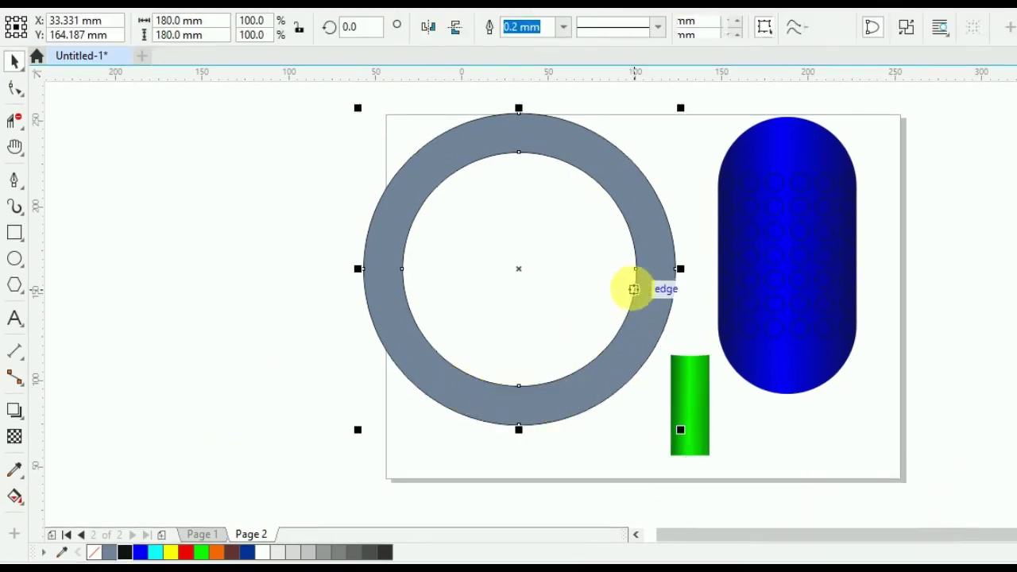
key(g)
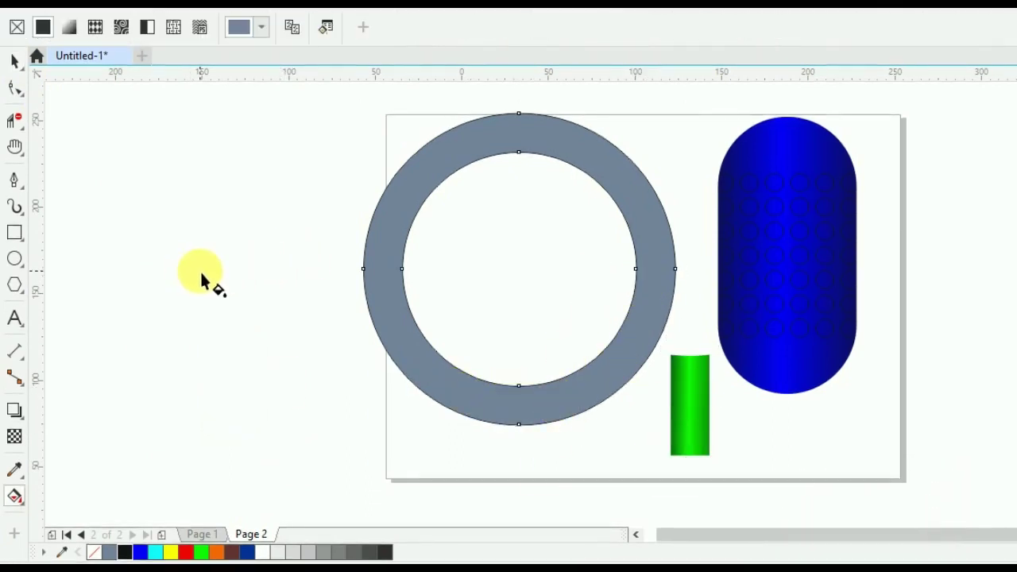
click(69, 30)
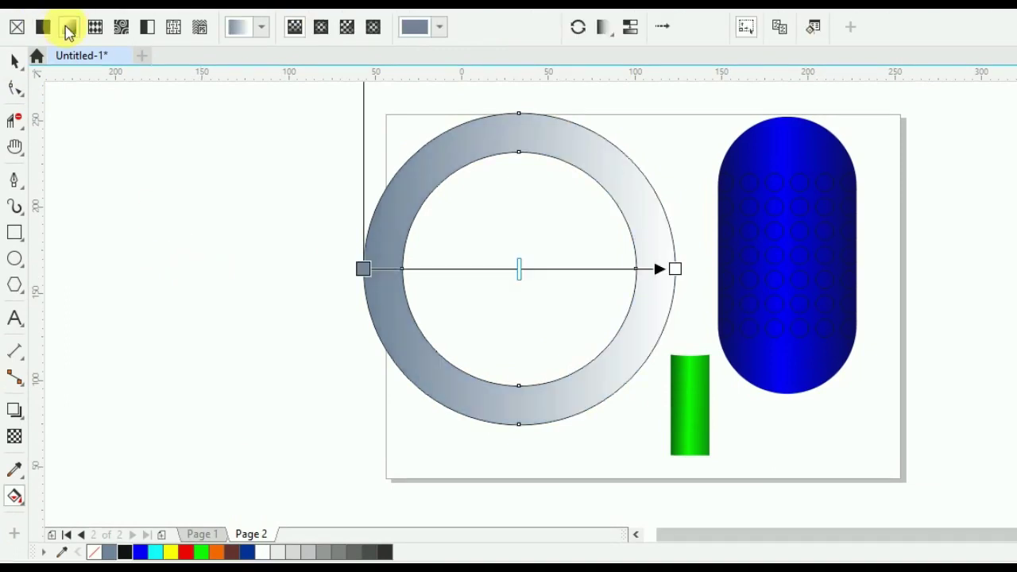
click(322, 28)
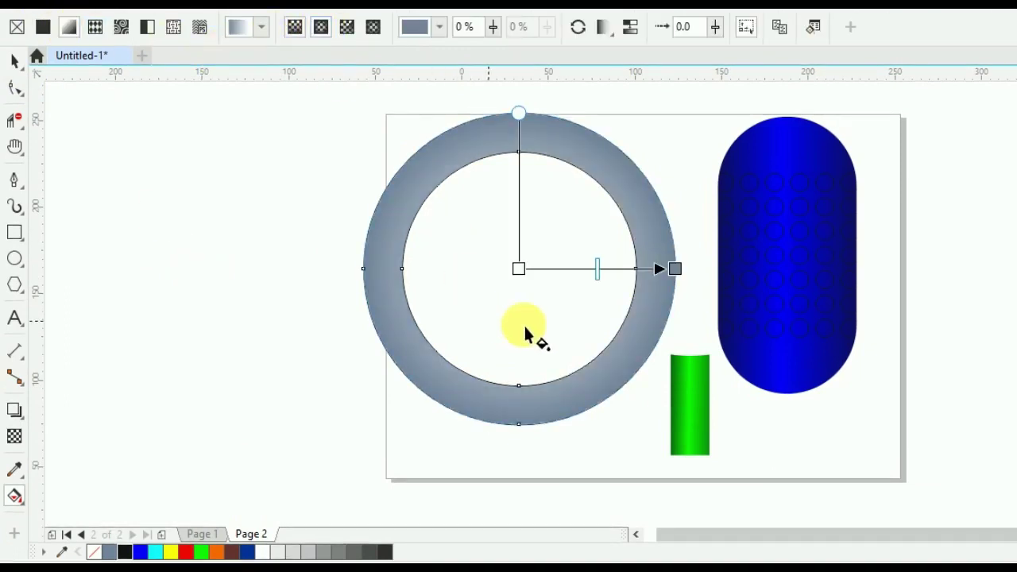
drag(691, 272, 704, 275)
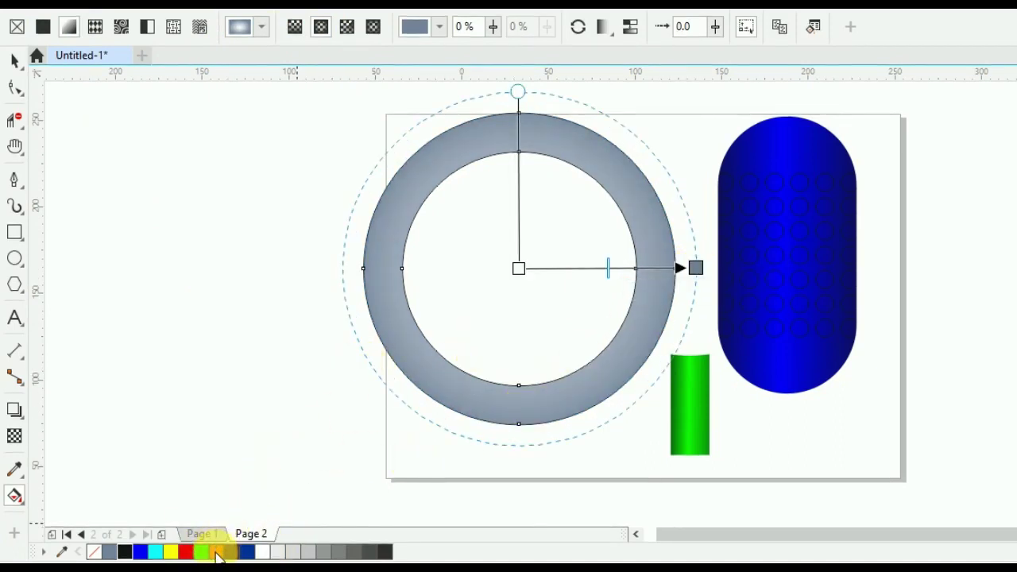
Step: Color the ring's gradient orange in the middle of the band, with black just inside the inner edge and at the outer end
drag(217, 553, 655, 268)
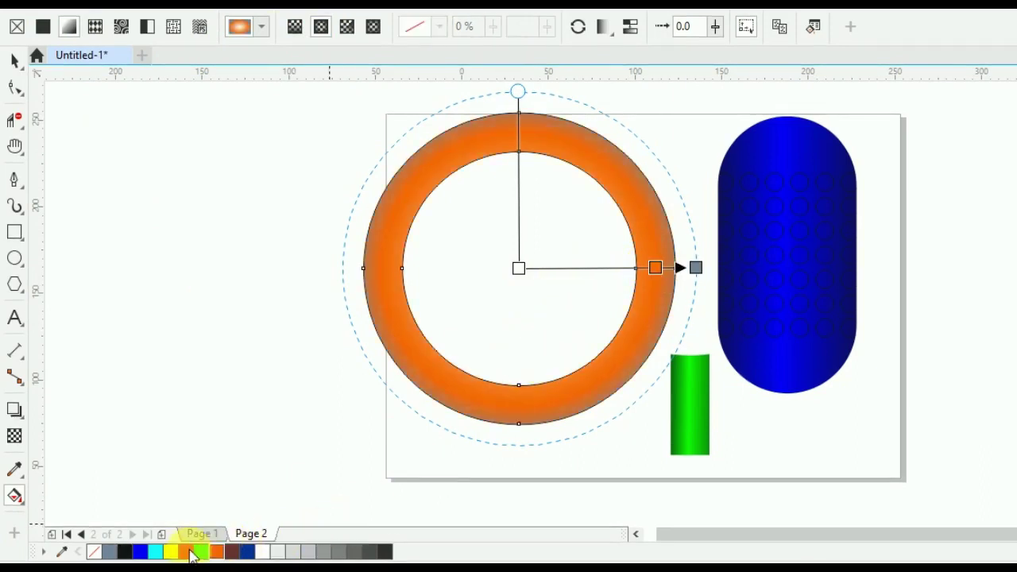
drag(123, 554, 468, 314)
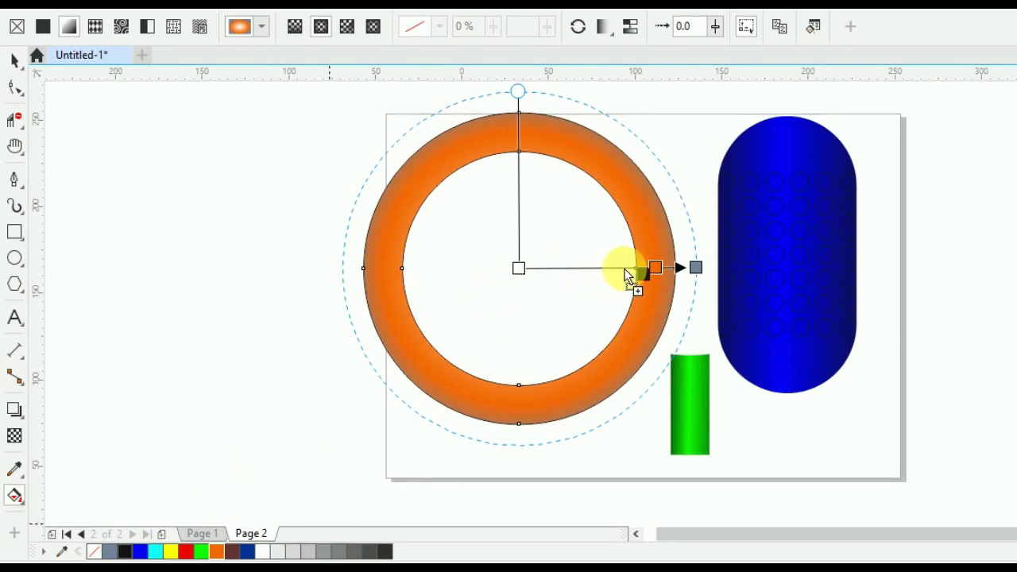
drag(628, 272, 625, 270)
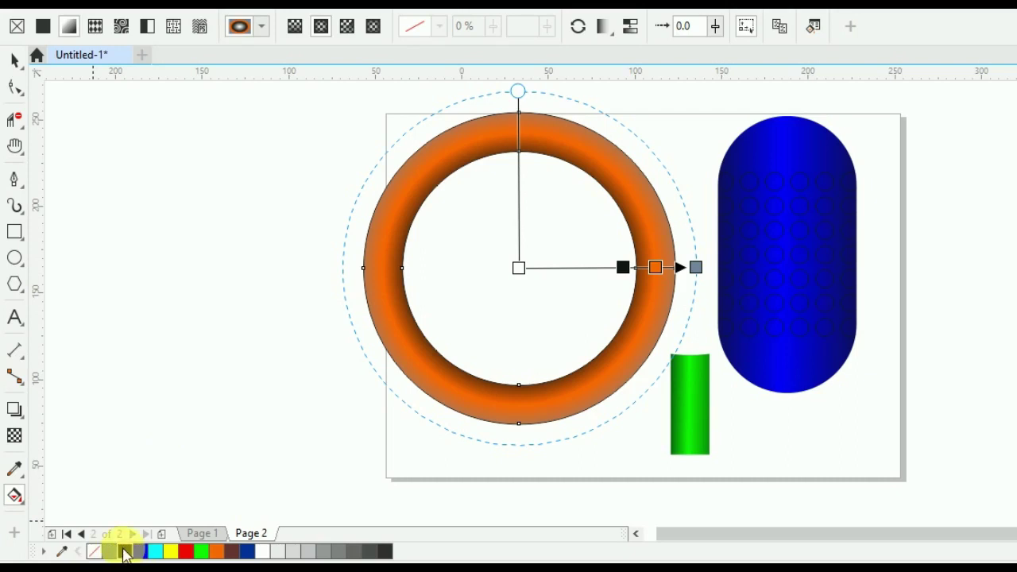
mouse_move(125, 554)
mouse_down()
mouse_move(714, 273)
mouse_move(632, 273)
mouse_move(713, 265)
mouse_move(633, 266)
mouse_move(620, 257)
mouse_move(722, 266)
mouse_move(706, 259)
mouse_up()
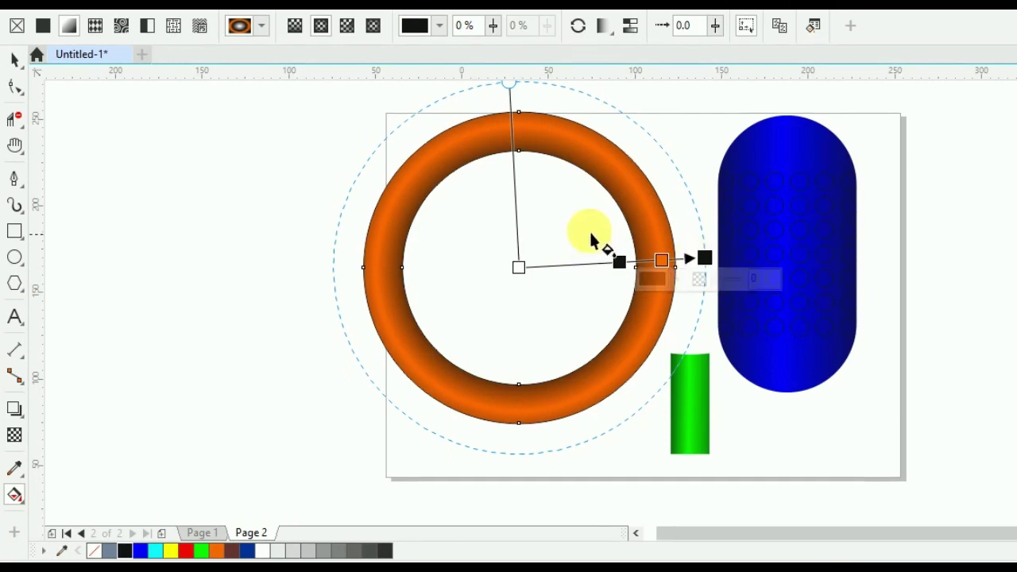
click(338, 385)
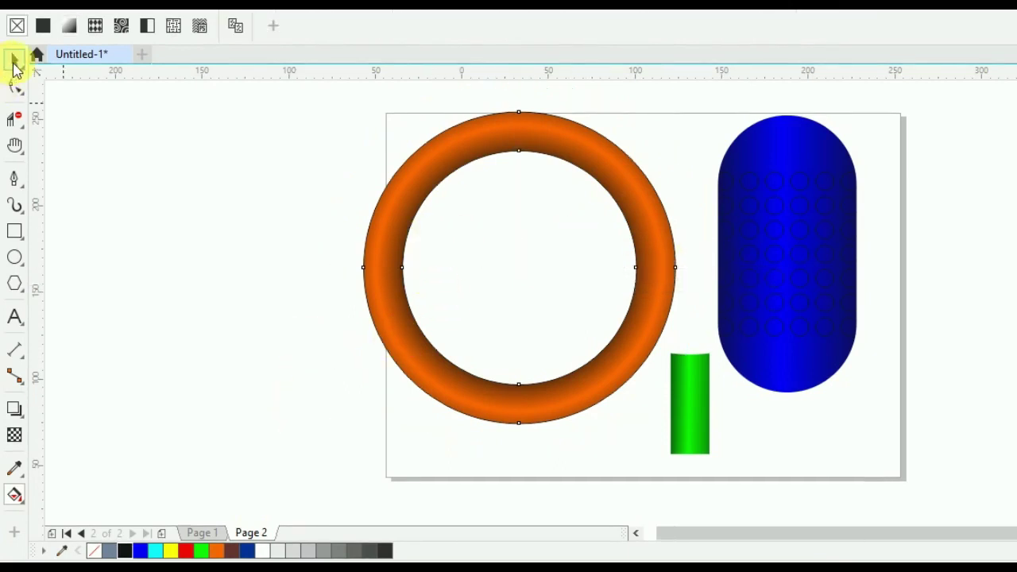
Step: Remove the orange ring's outline and place a copy of the ring left of the page
click(409, 195)
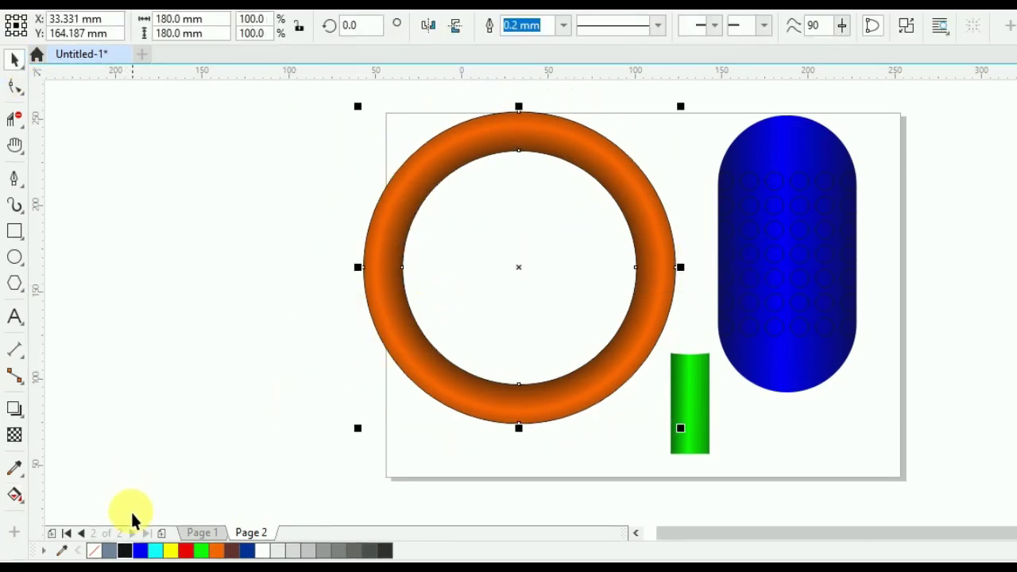
right_click(83, 549)
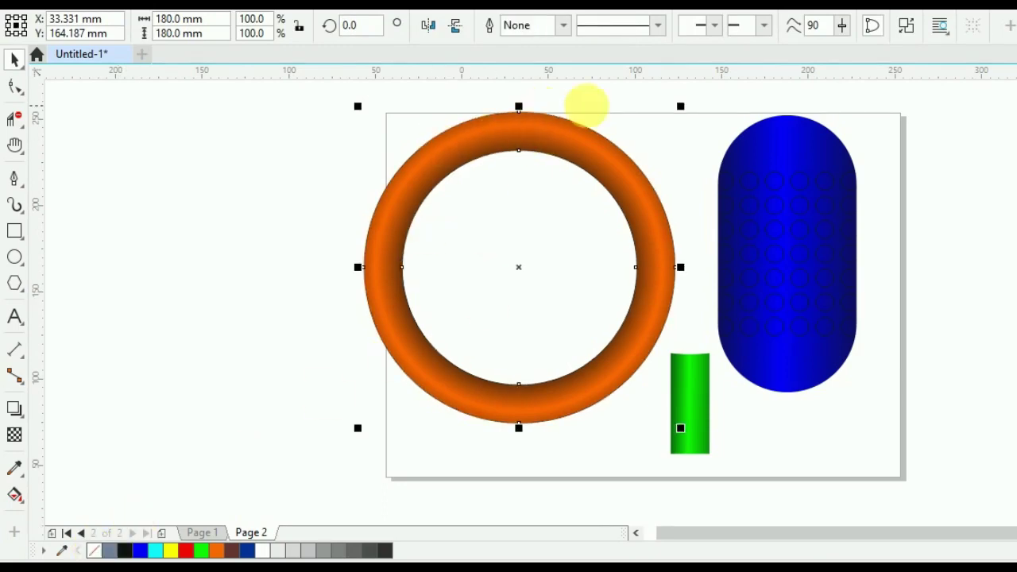
drag(665, 271, 341, 255)
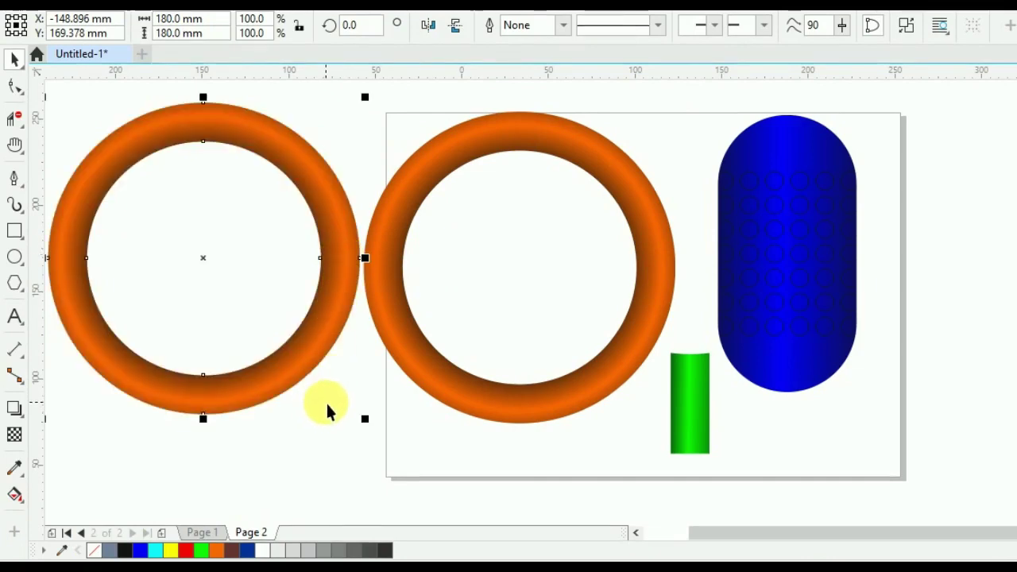
Step: Change the orange color stop in the copied ring's gradient to yellow
key(g)
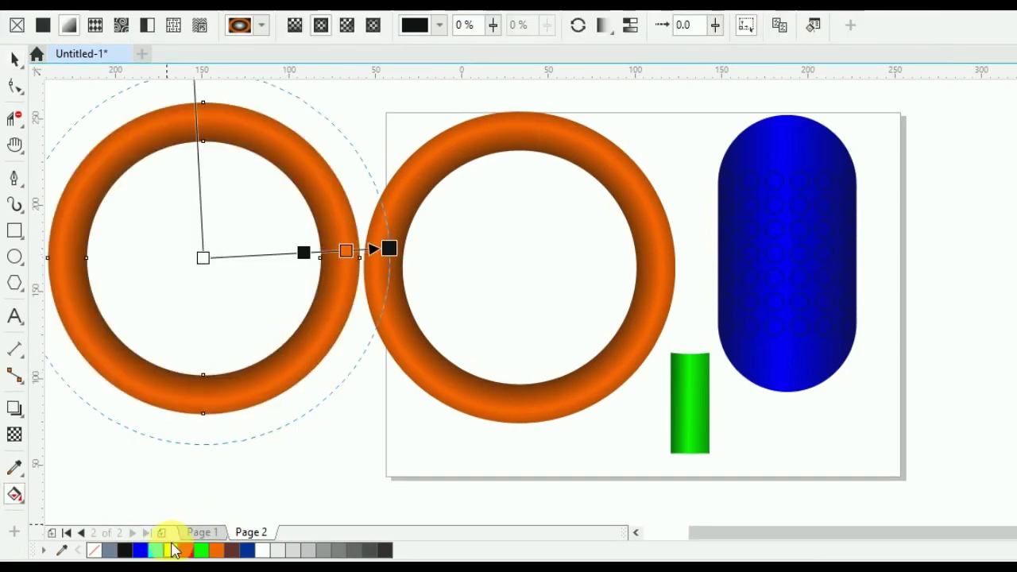
drag(316, 276, 346, 251)
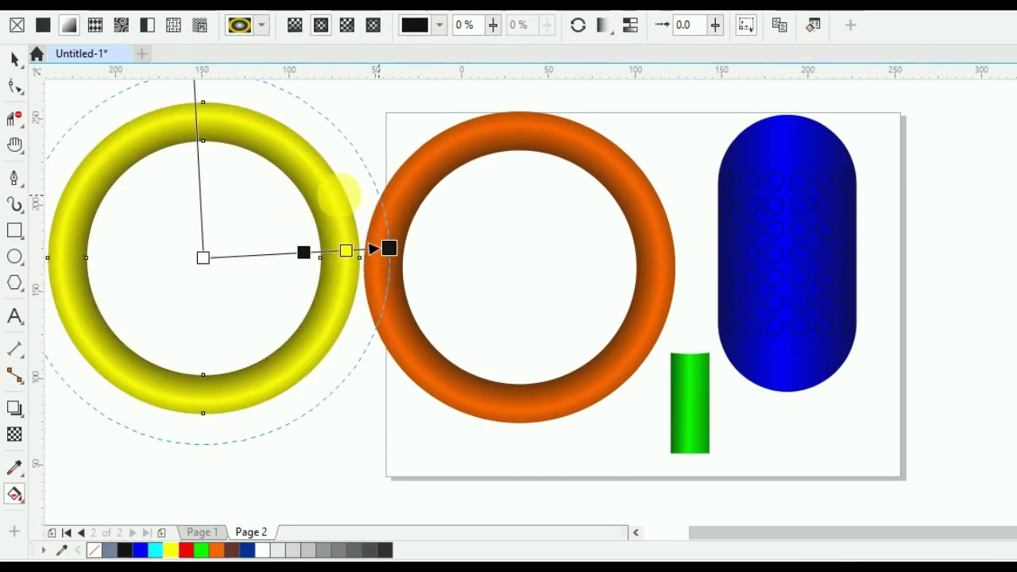
click(334, 164)
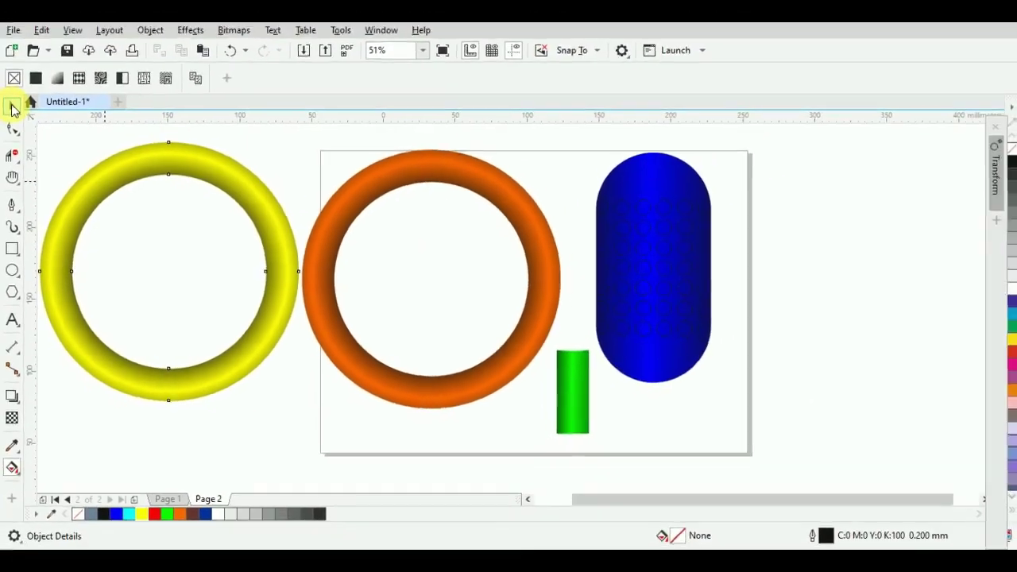
Step: Move the orange ring over the blue capsule and the yellow ring onto the left part of the page
click(16, 62)
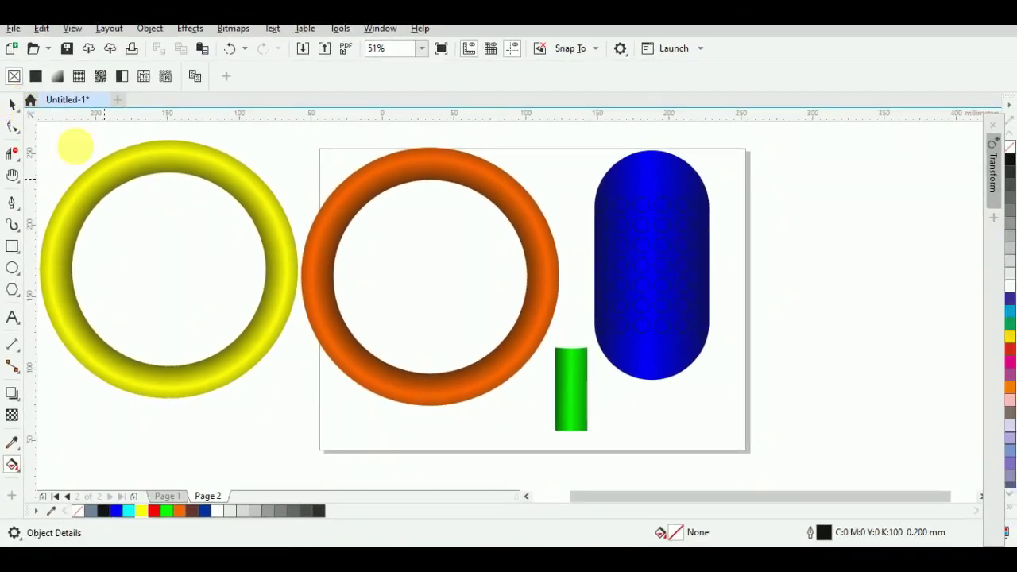
drag(320, 264, 592, 258)
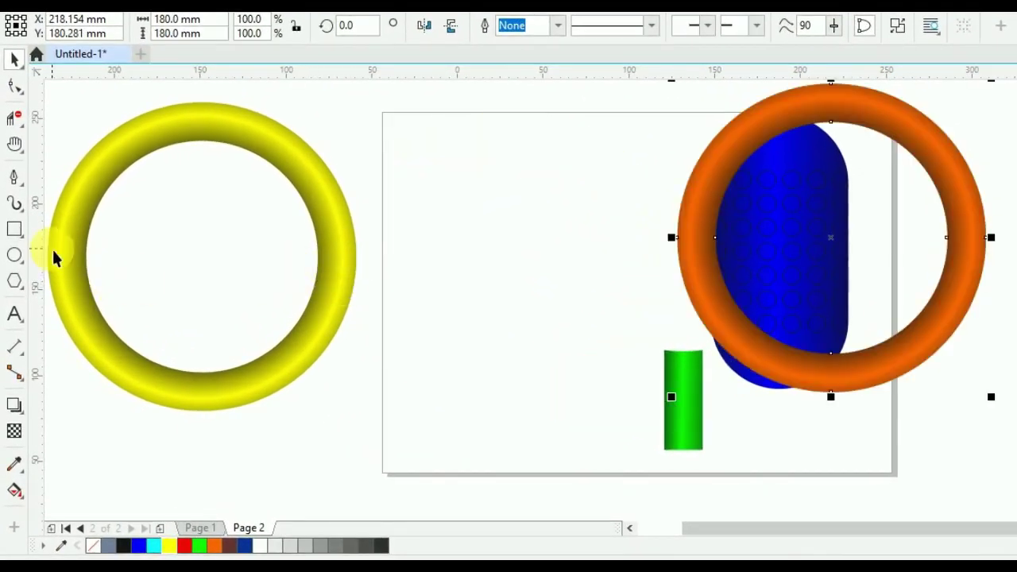
drag(110, 260, 363, 279)
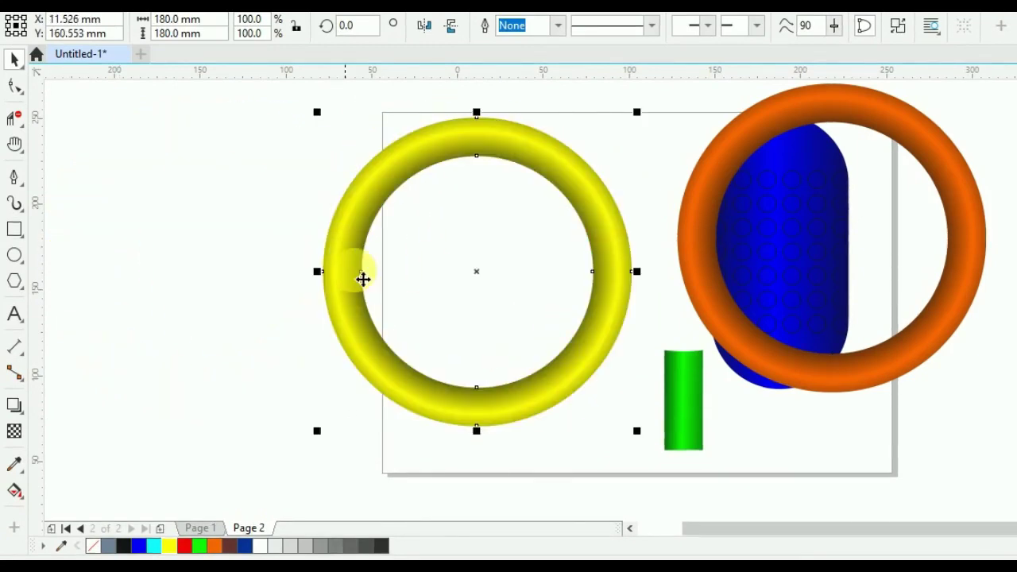
click(171, 185)
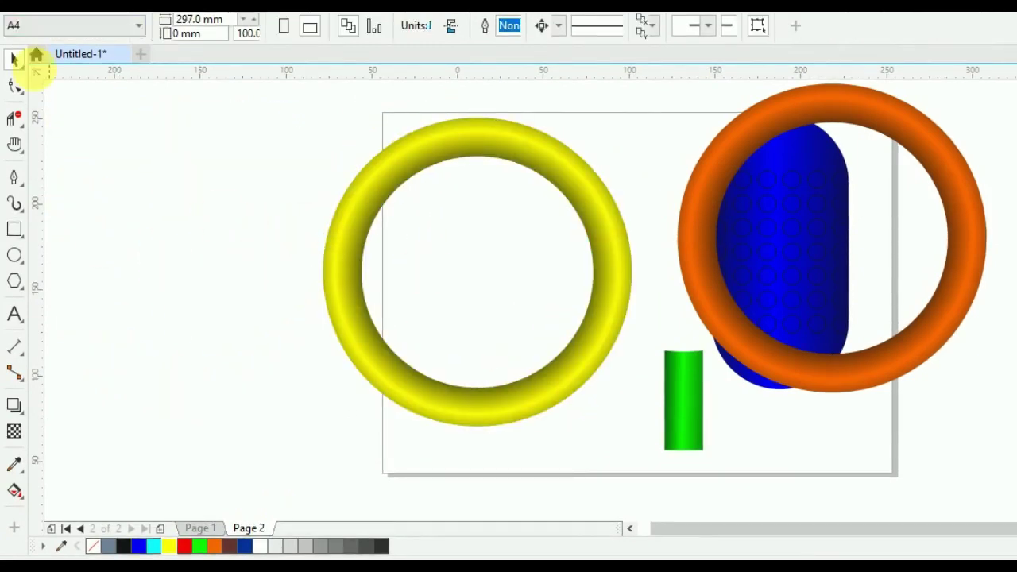
Step: Draw a rectangle about 56 by 58 mm over the yellow ring's lower left and a Pen line from its lower-left corner to its right edge
click(14, 230)
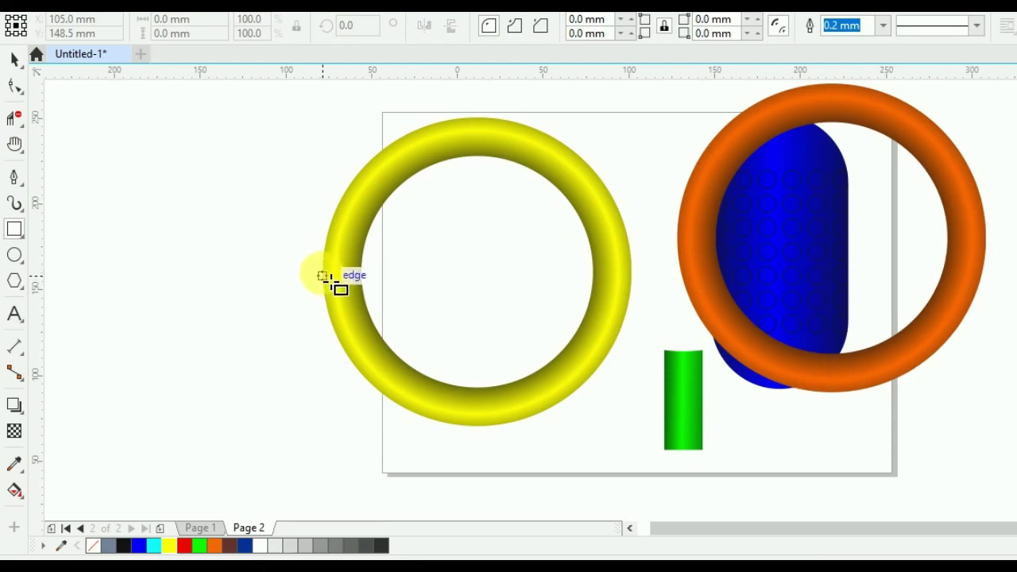
drag(322, 271, 430, 386)
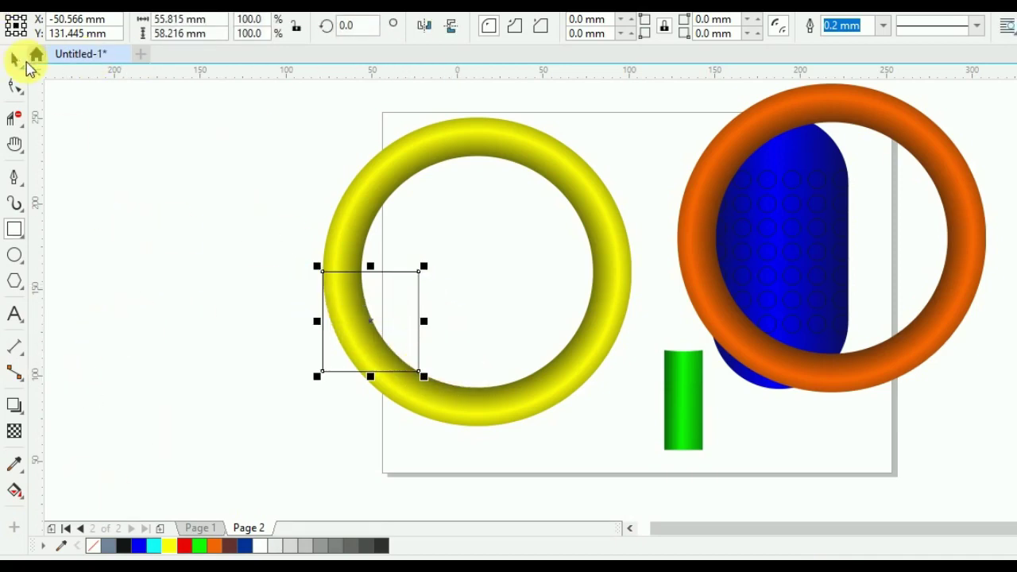
click(20, 180)
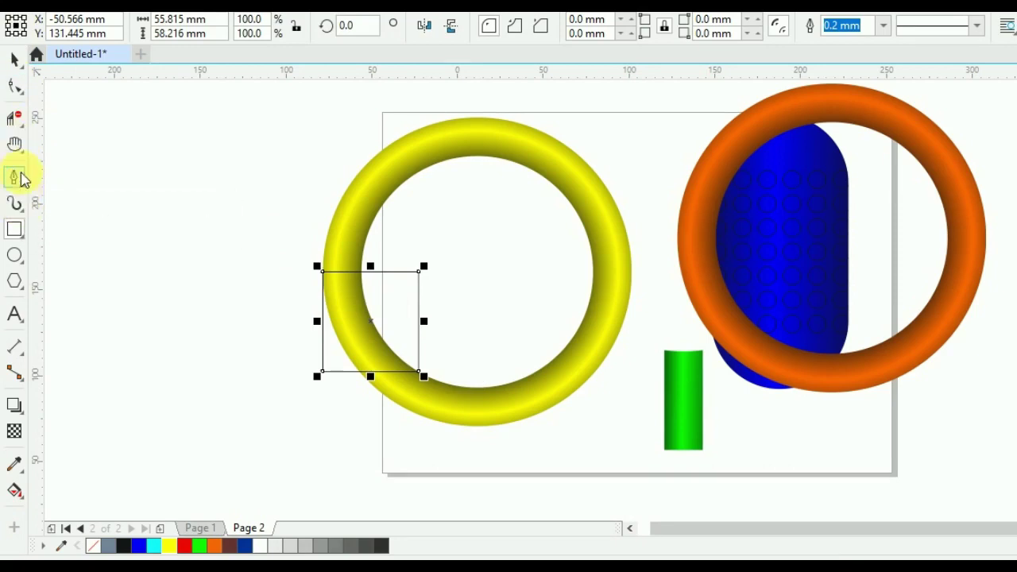
click(22, 194)
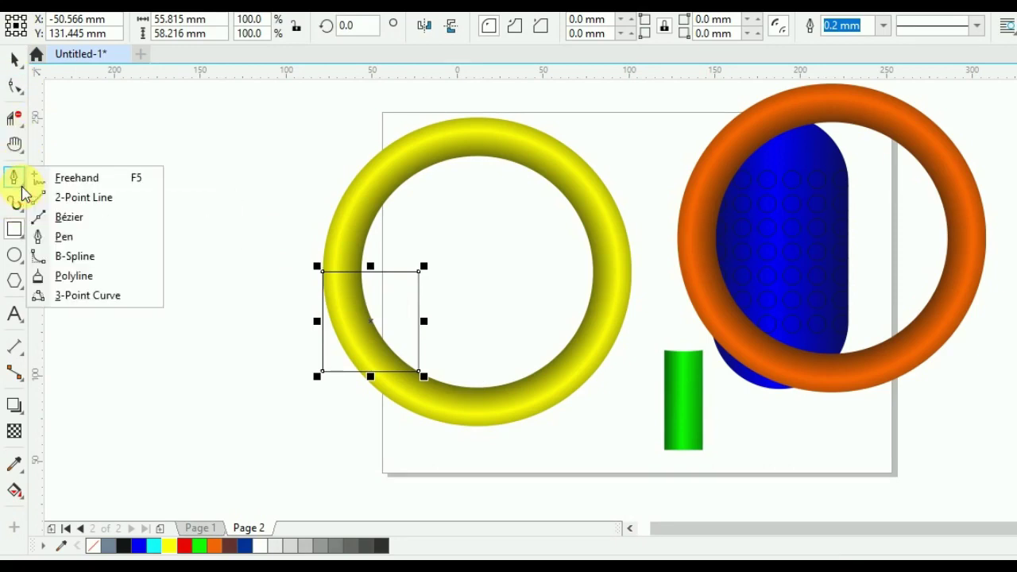
click(62, 236)
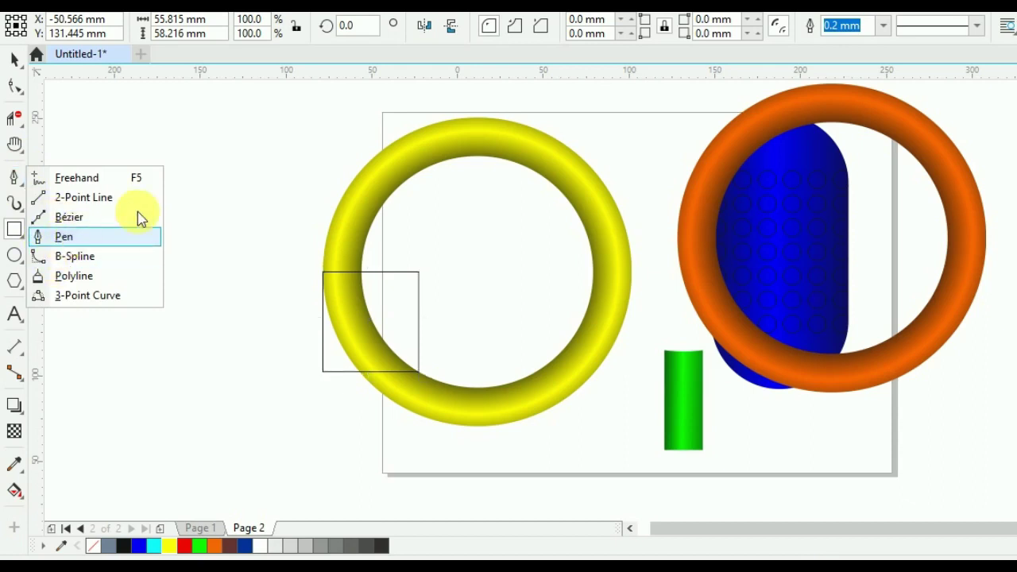
click(322, 371)
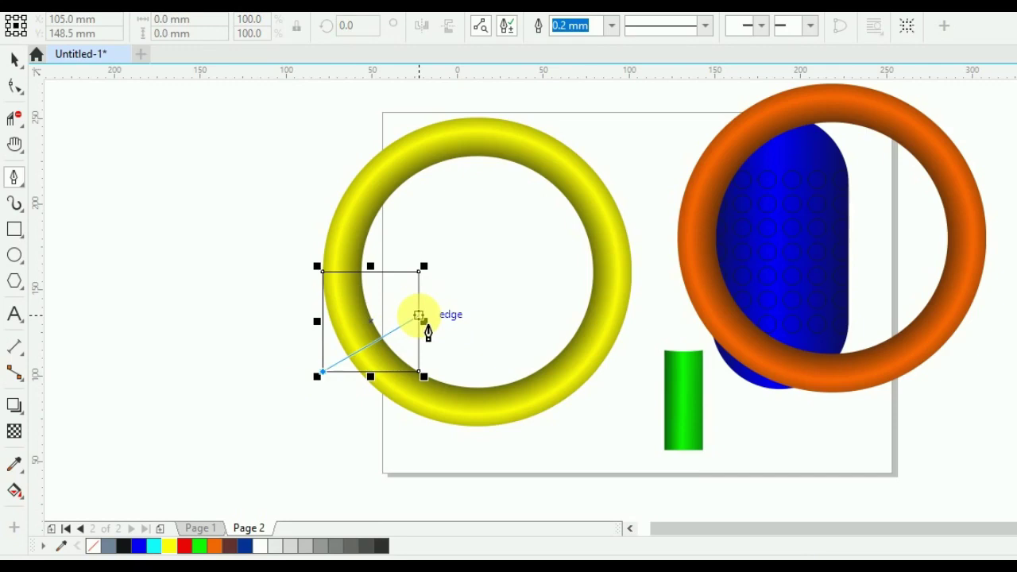
double_click(419, 316)
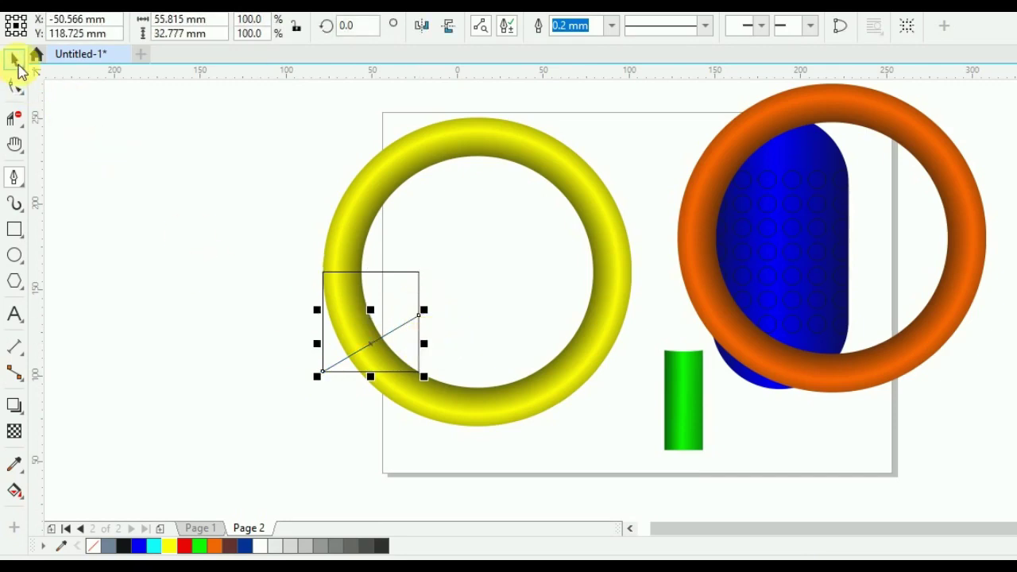
click(14, 62)
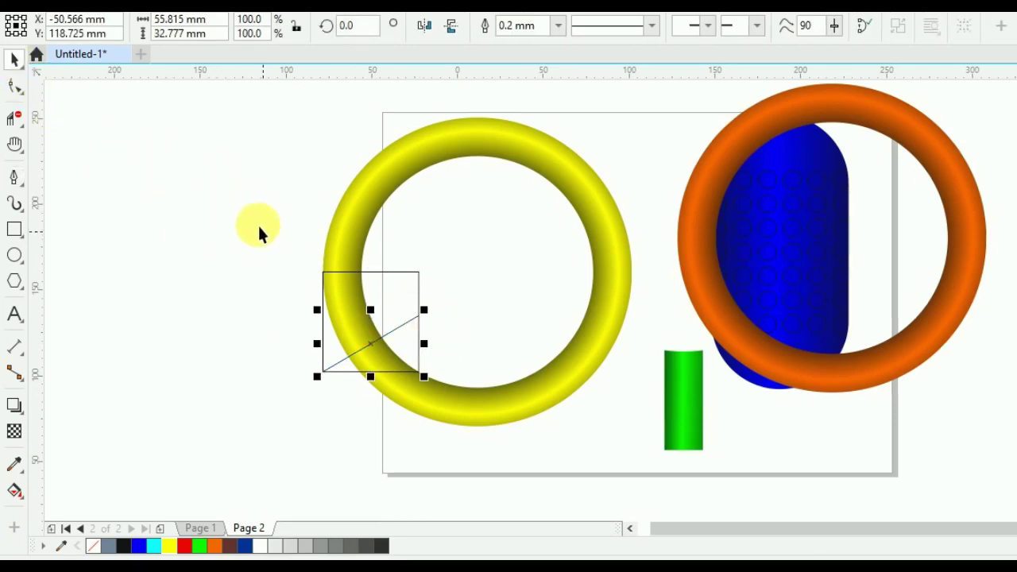
Step: Move the rectangle and diagonal line together to the empty area left of the page and trim the rectangle with the line
drag(257, 226, 453, 426)
drag(393, 291, 163, 146)
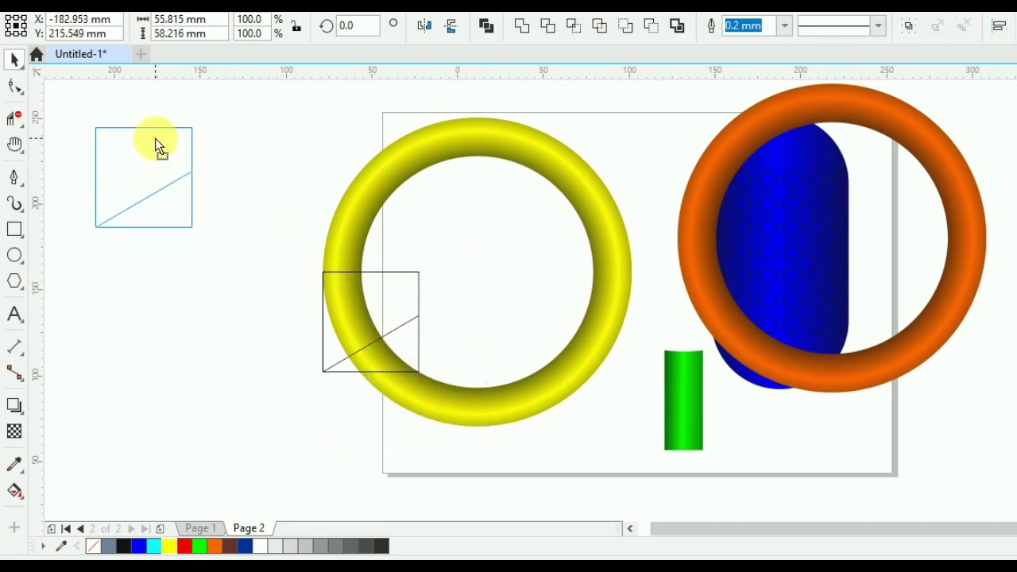
click(551, 30)
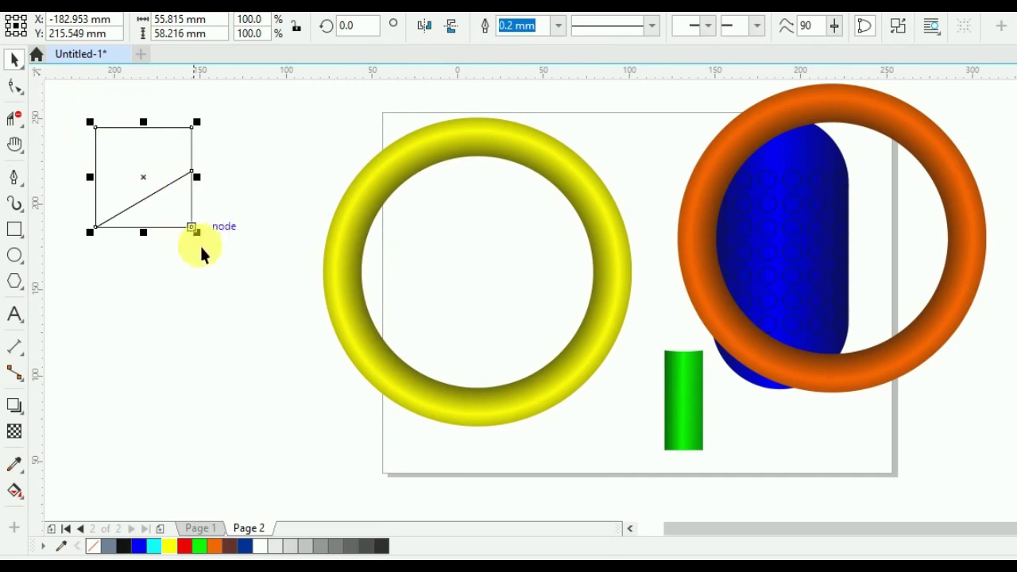
Step: Move the trimmed rectangle down, clear of the original diagonal line
click(226, 152)
click(161, 166)
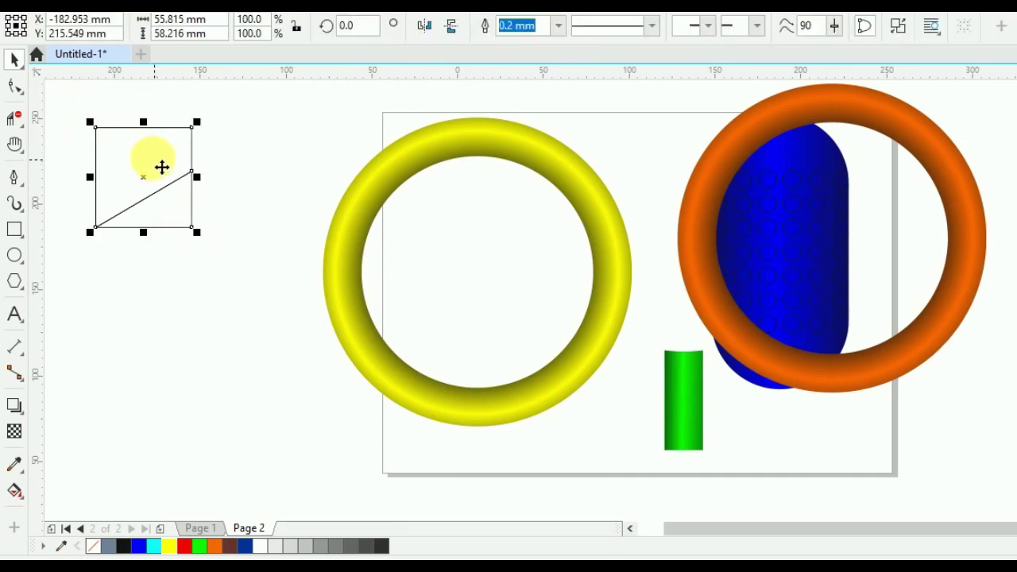
drag(162, 166, 132, 291)
click(130, 240)
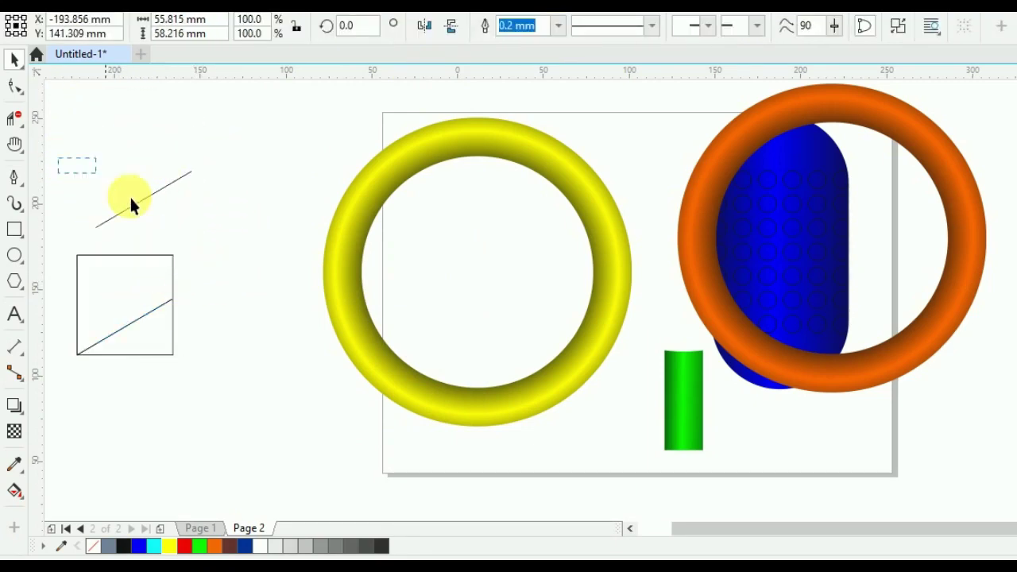
Step: Delete the loose diagonal line and move the trimmed rectangle up into the empty space it leaves
drag(251, 240, 237, 255)
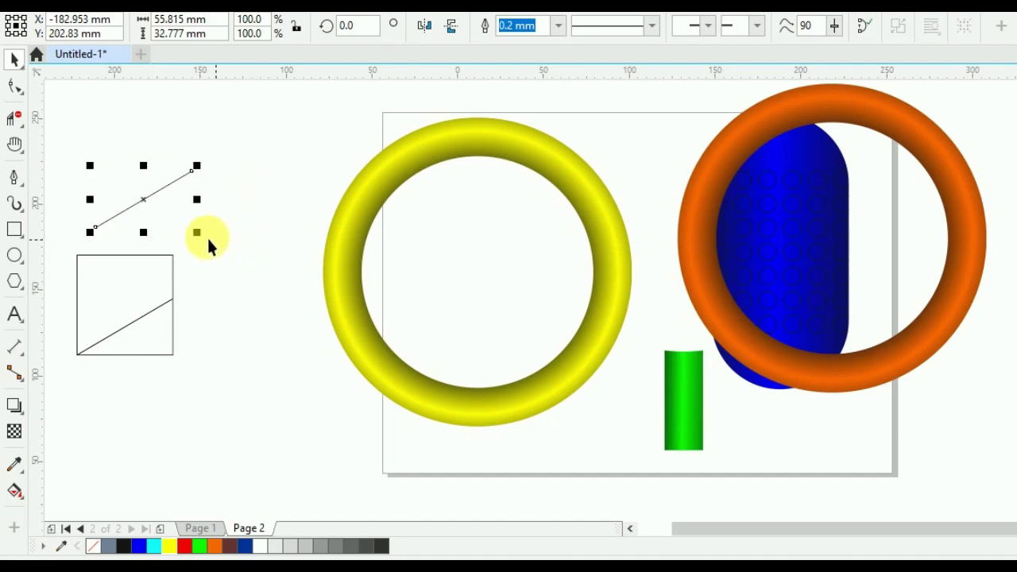
key(Delete)
drag(117, 270, 135, 124)
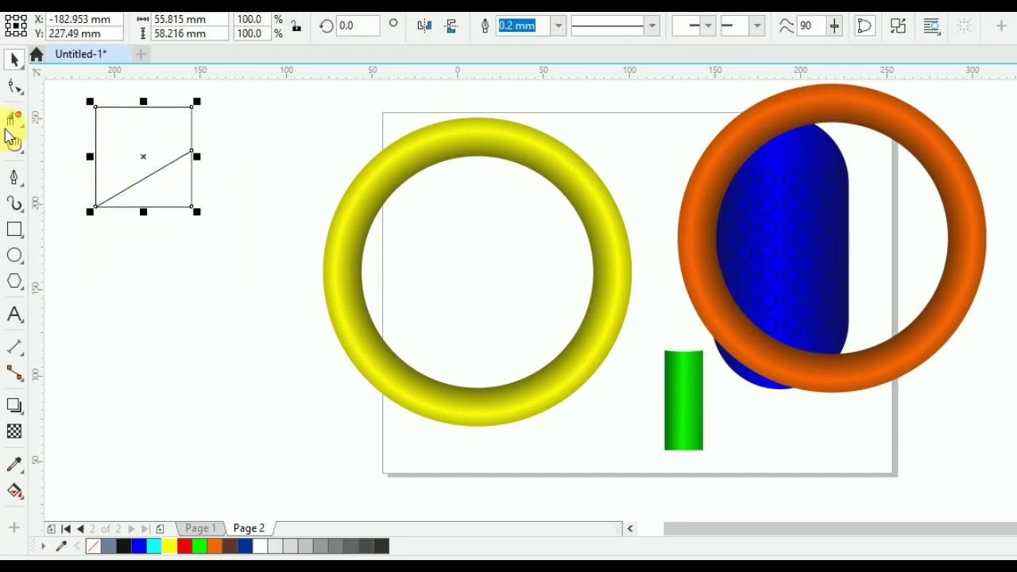
Step: Remove the trimmed rectangle's edge segments below its diagonal with the Virtual Segment Delete tool, leaving a four-sided shape
click(12, 120)
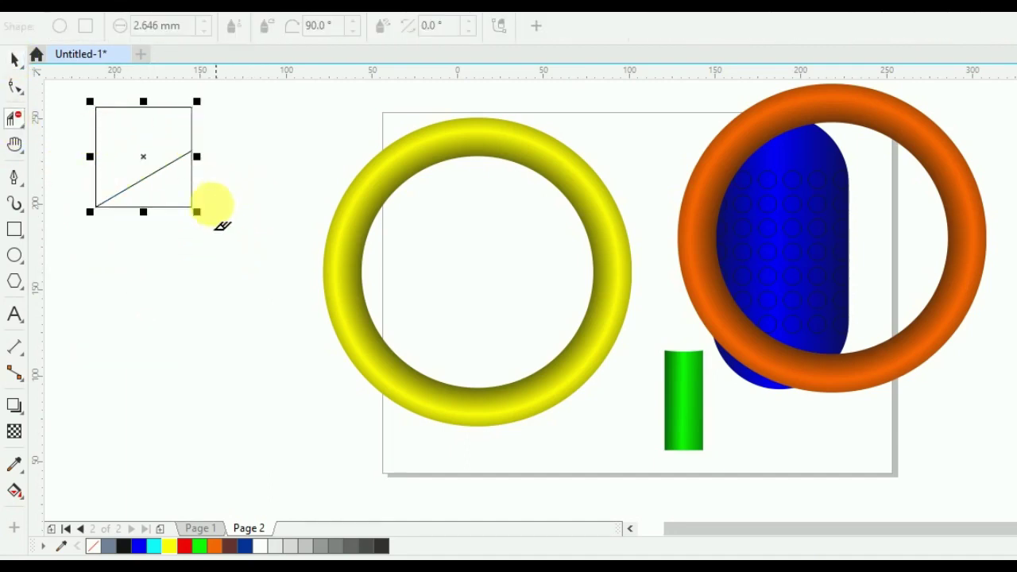
drag(164, 189, 210, 242)
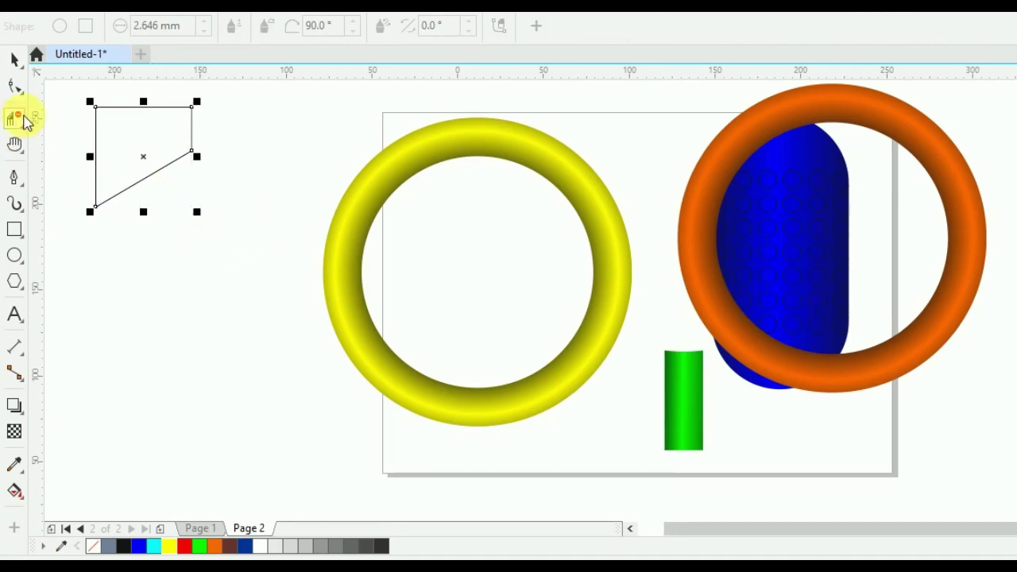
click(16, 60)
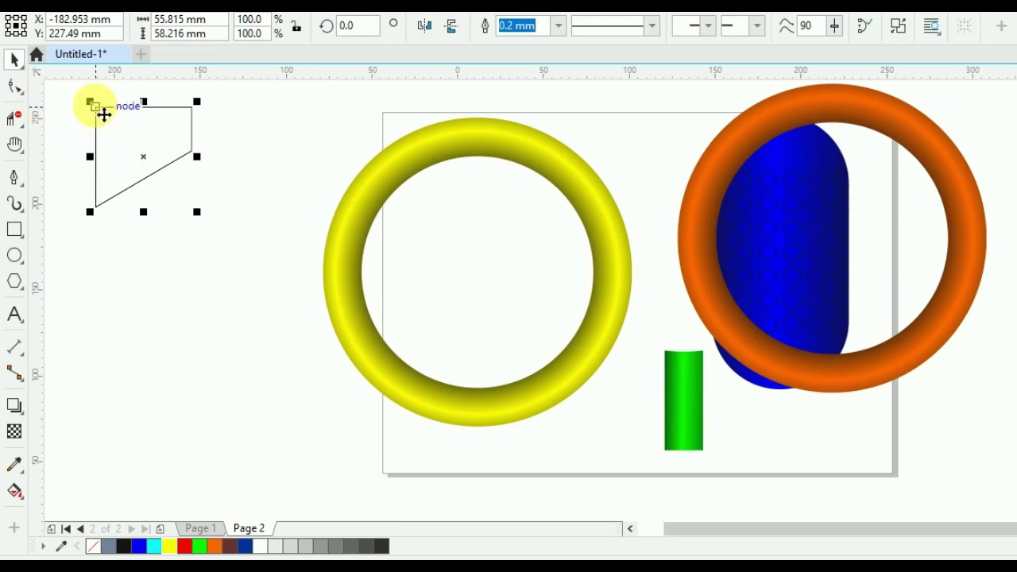
Step: Snap the four-sided shape's upper-left corner to the yellow ring's leftmost point, then PowerClip the ring inside the shape without an outline
drag(104, 114, 326, 274)
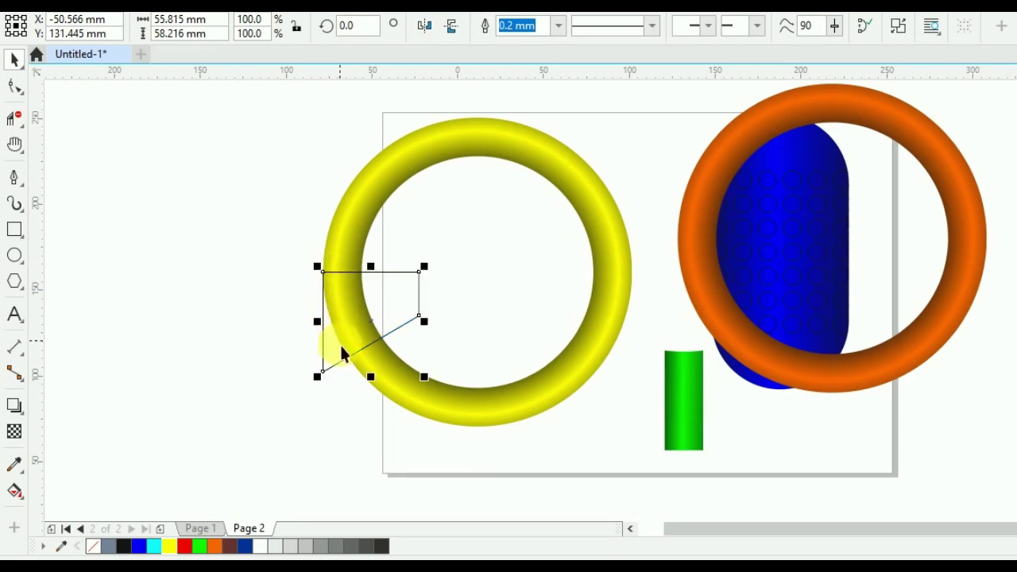
click(436, 453)
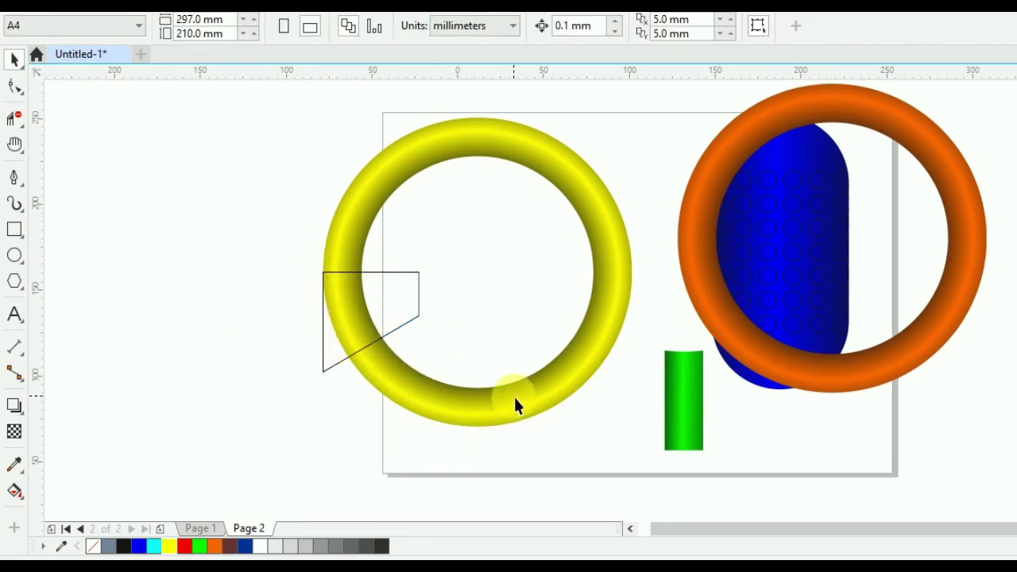
click(515, 401)
right_click(521, 407)
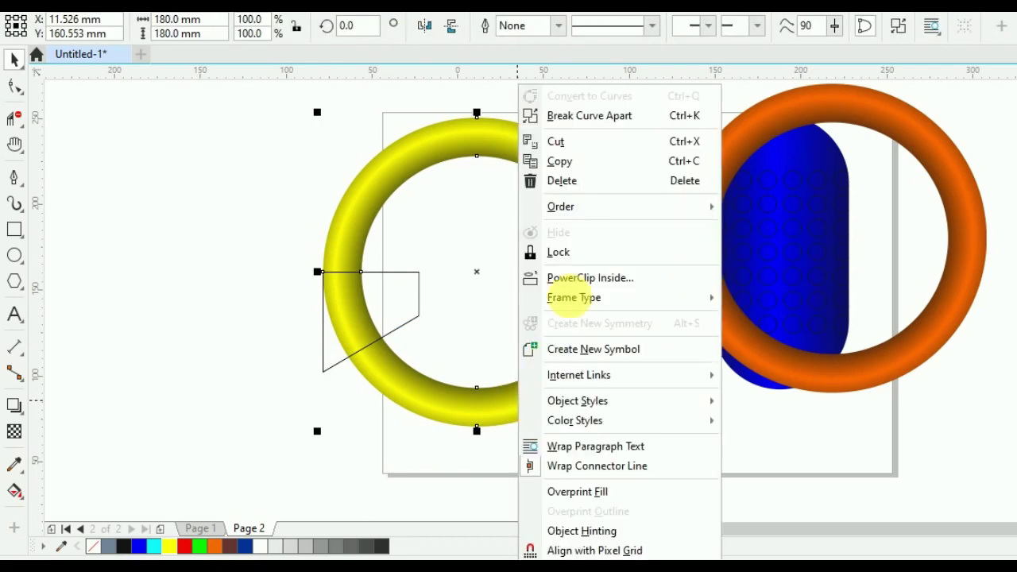
click(589, 277)
click(405, 325)
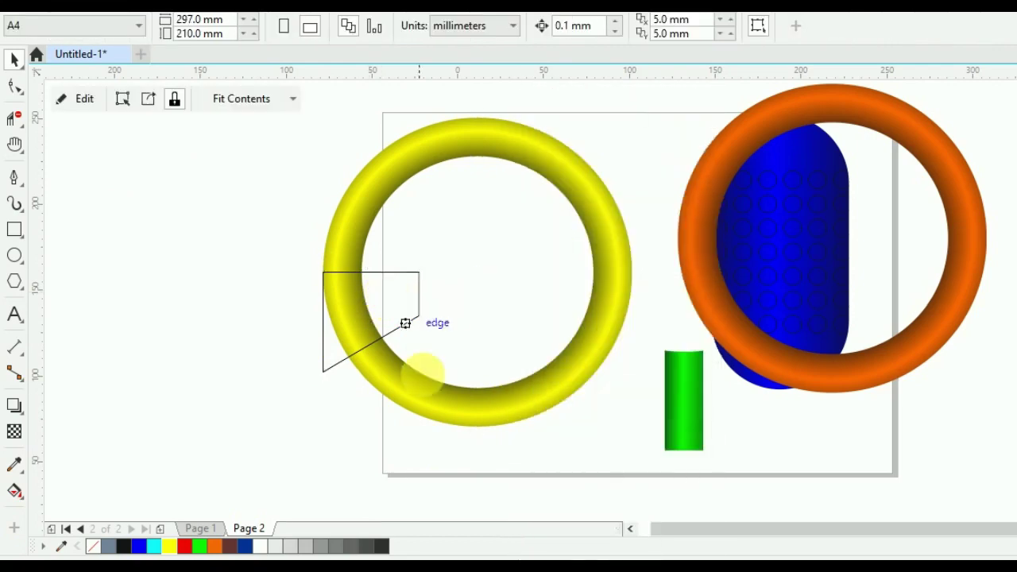
right_click(94, 548)
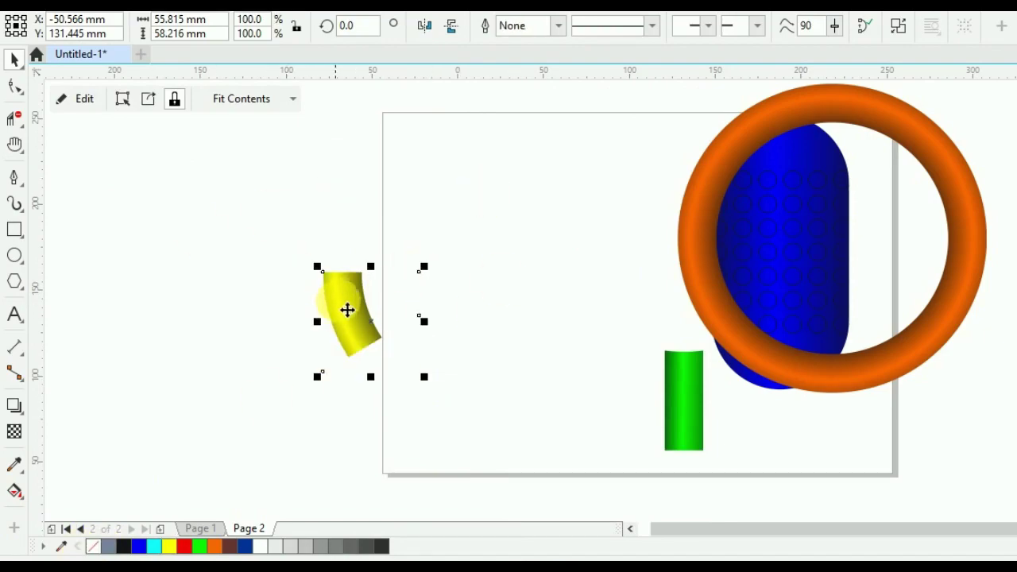
Step: Move the clipped yellow segment to the upper area left of the page and the orange ring off the blue capsule
drag(348, 310, 108, 172)
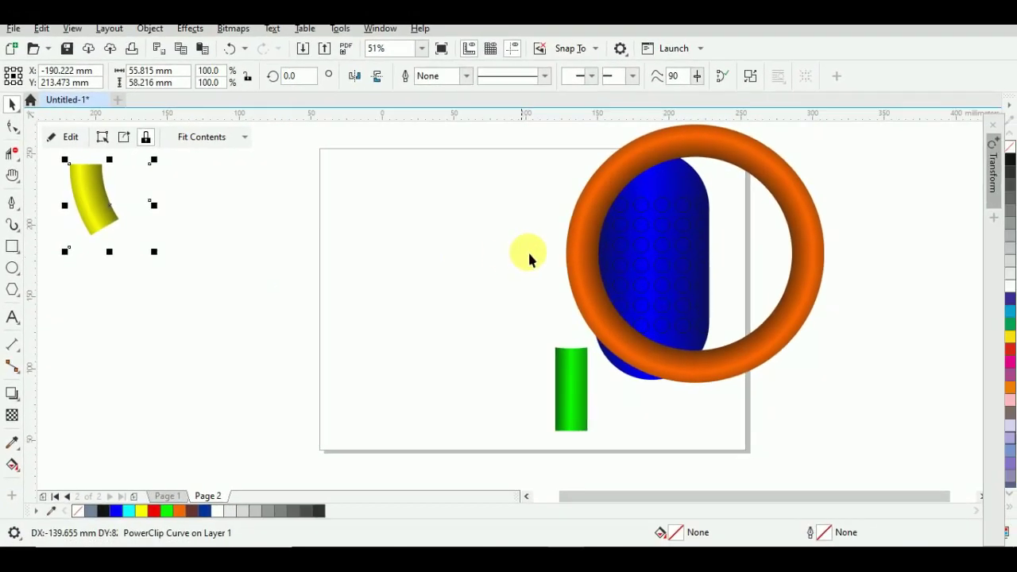
drag(590, 266, 461, 260)
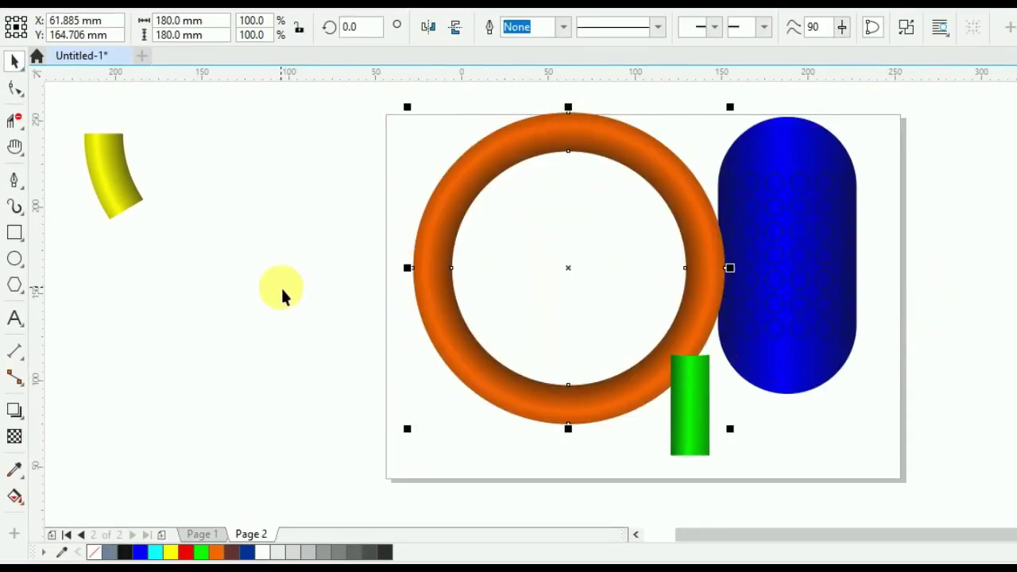
click(227, 341)
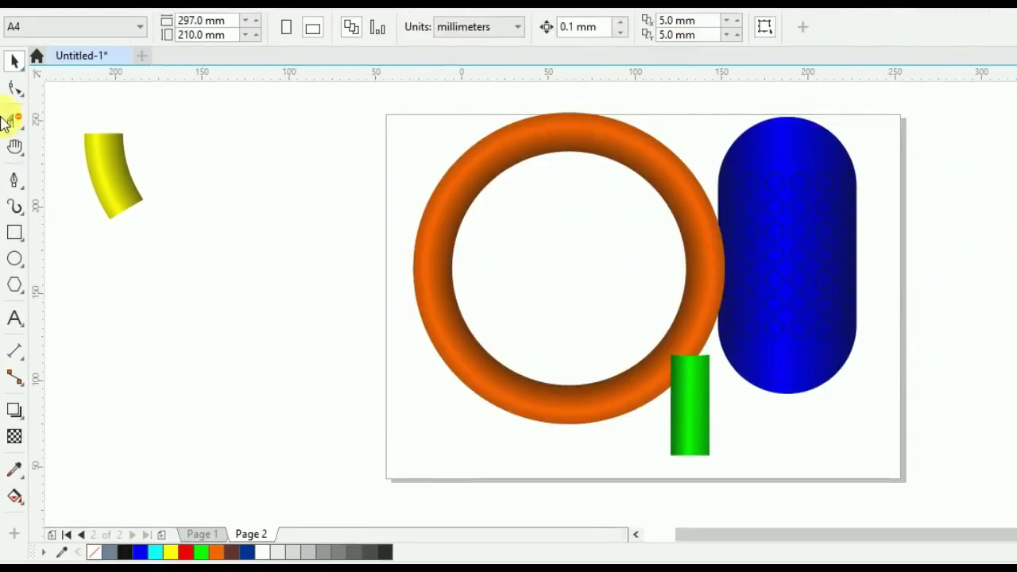
Step: Draw a rectangle in the empty area left of the page and size it to 180 by 90 mm
click(24, 236)
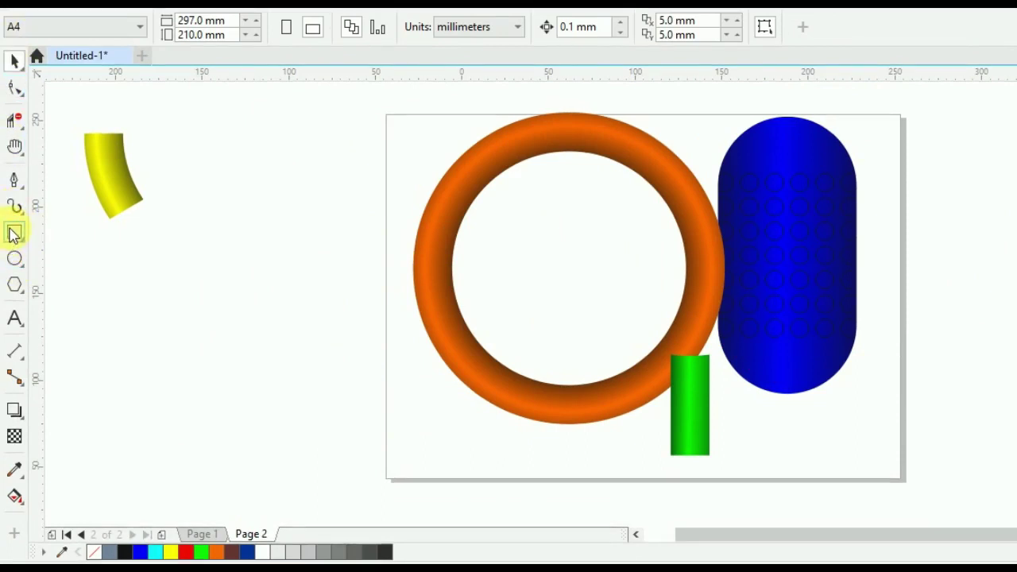
mouse_move(84, 233)
mouse_down()
mouse_move(320, 363)
mouse_move(376, 412)
mouse_up()
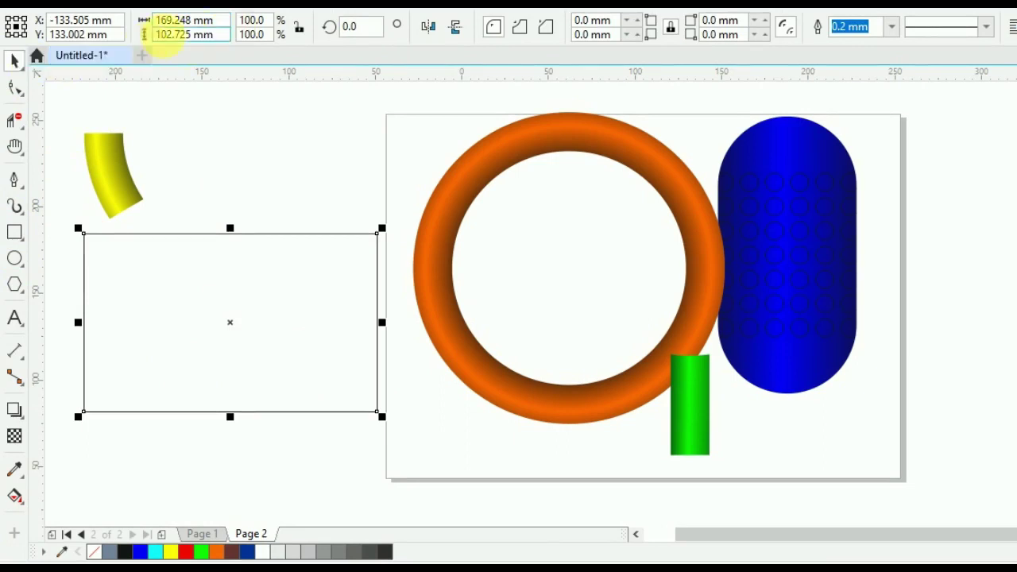
click(225, 21)
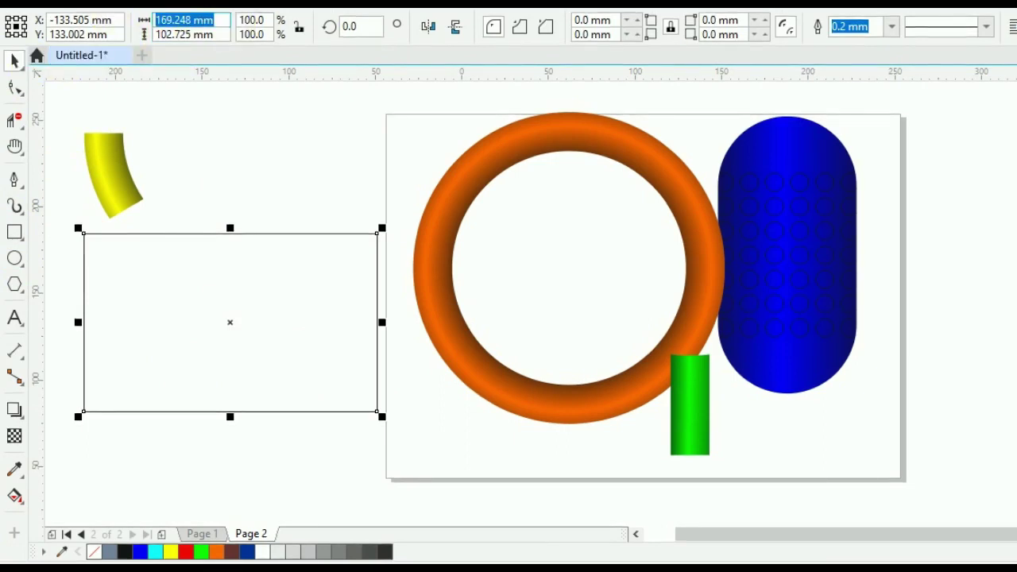
text(180)
key(Tab)
text(90)
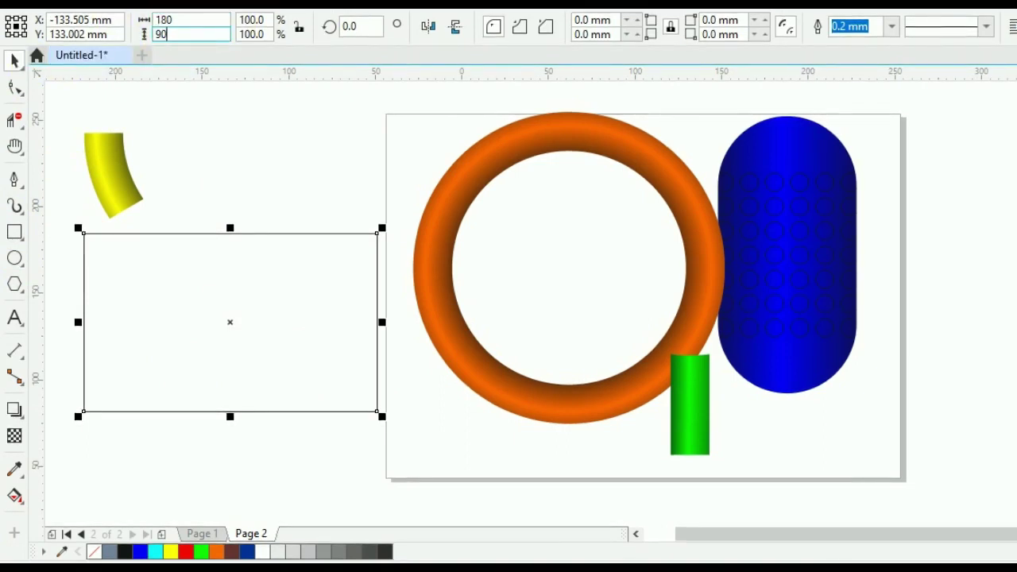
key(Return)
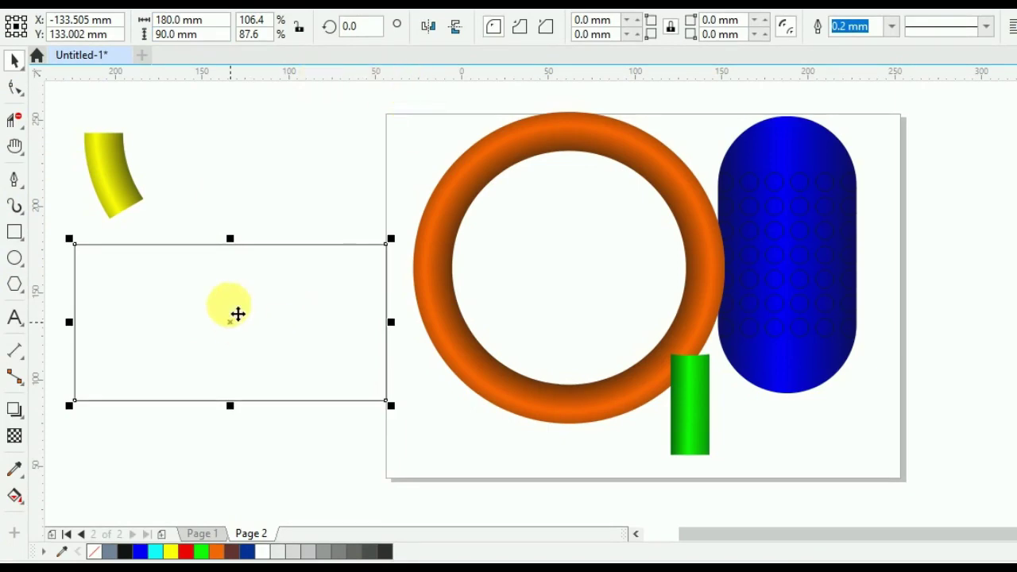
Step: Move the orange ring beside the yellow segment and snap the rectangle's top midpoint to the ring's centre, framing its lower half
click(292, 387)
drag(292, 388, 341, 453)
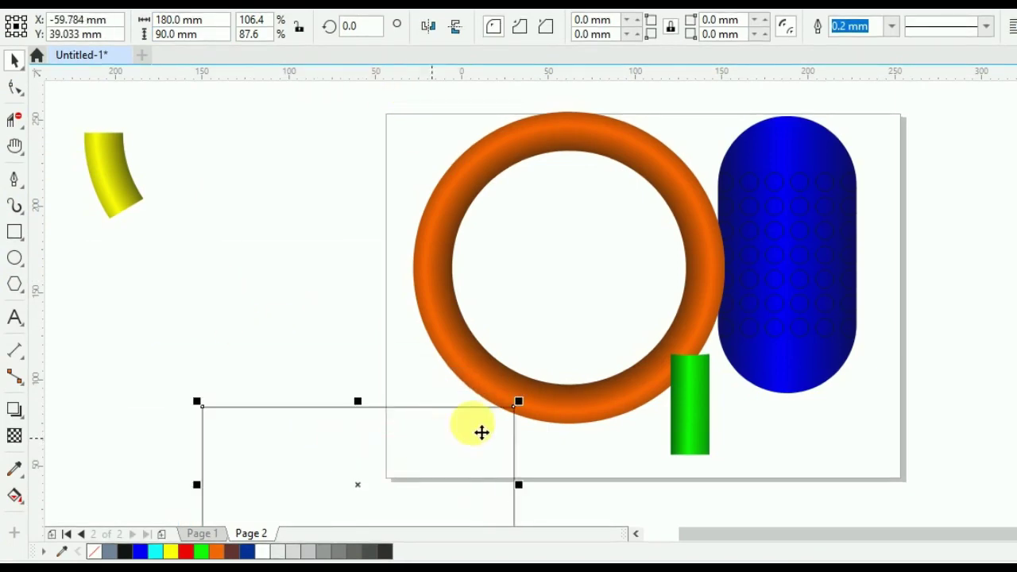
drag(476, 178, 198, 179)
click(411, 438)
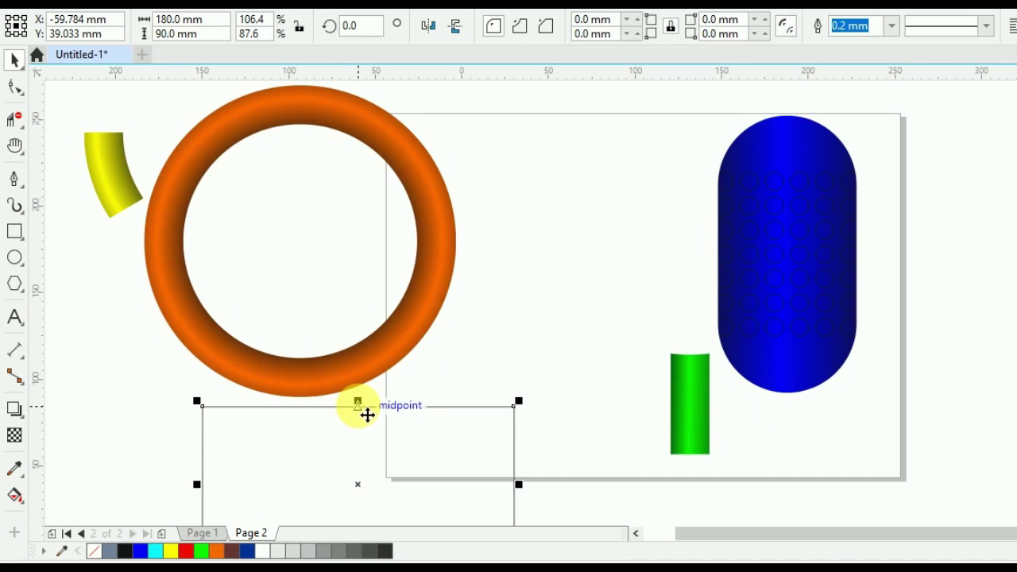
drag(367, 415, 298, 240)
click(511, 276)
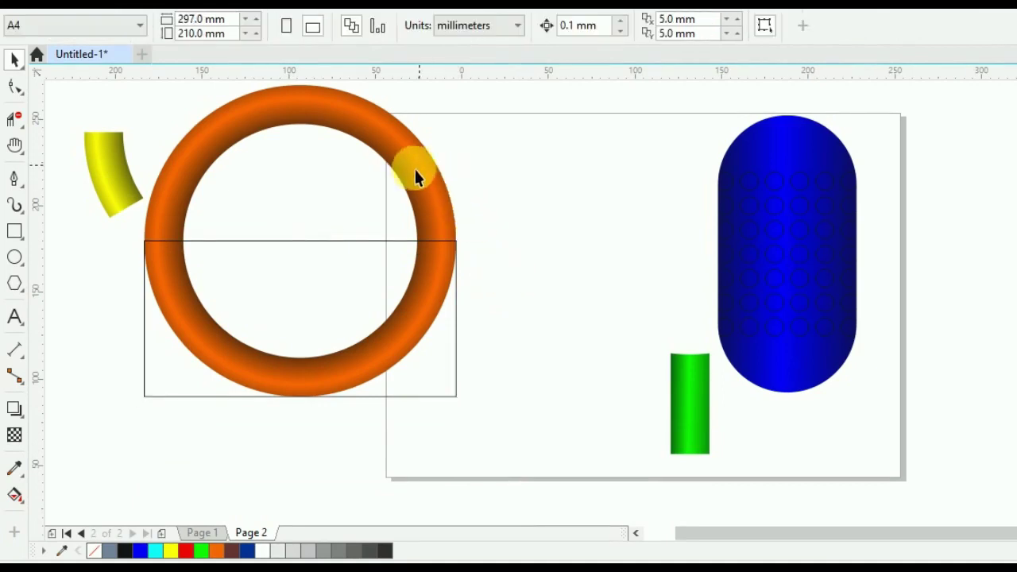
Step: PowerClip the orange ring inside the 180 by 90 mm rectangle and remove the rectangle's outline
click(387, 135)
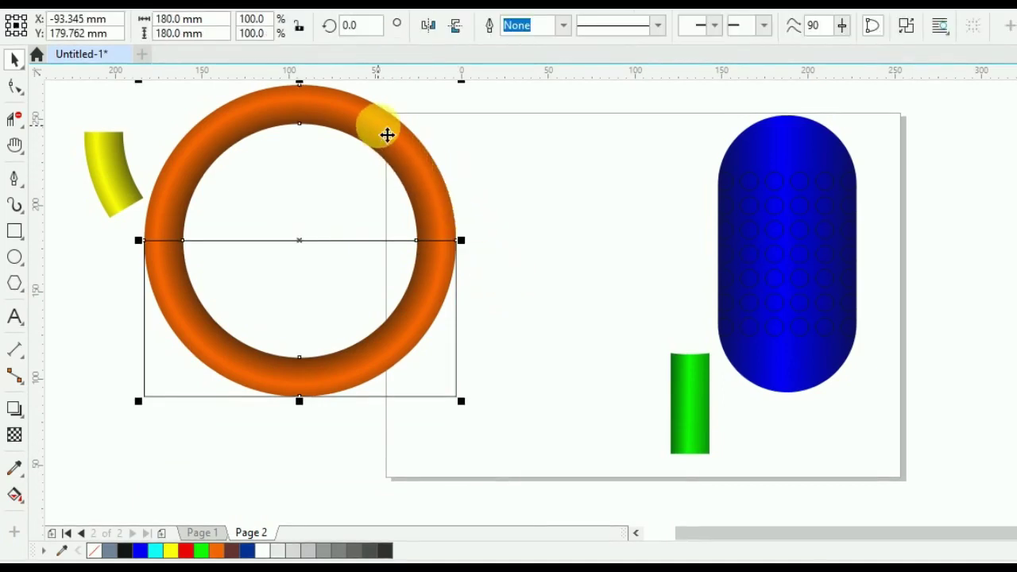
right_click(387, 135)
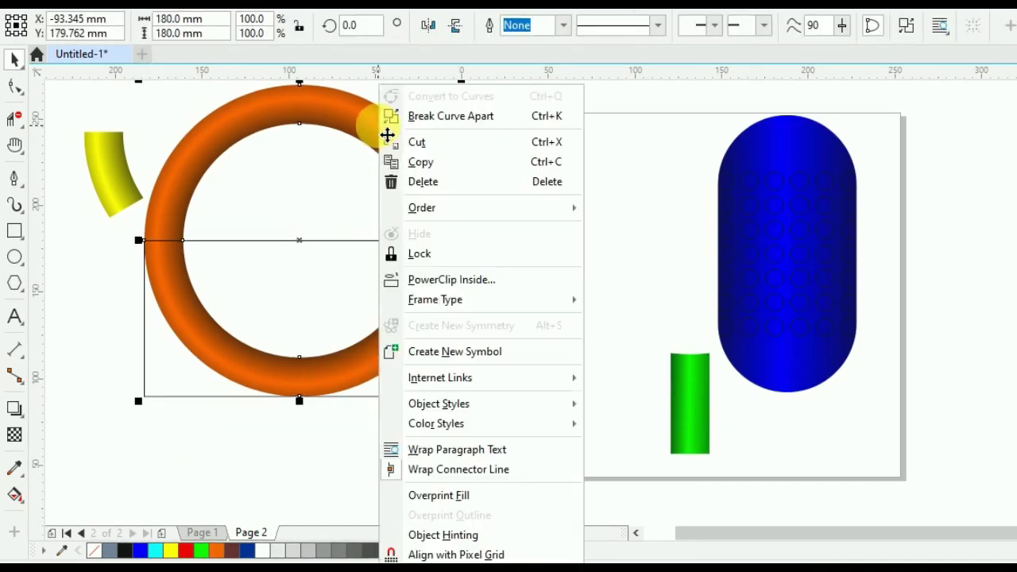
click(455, 280)
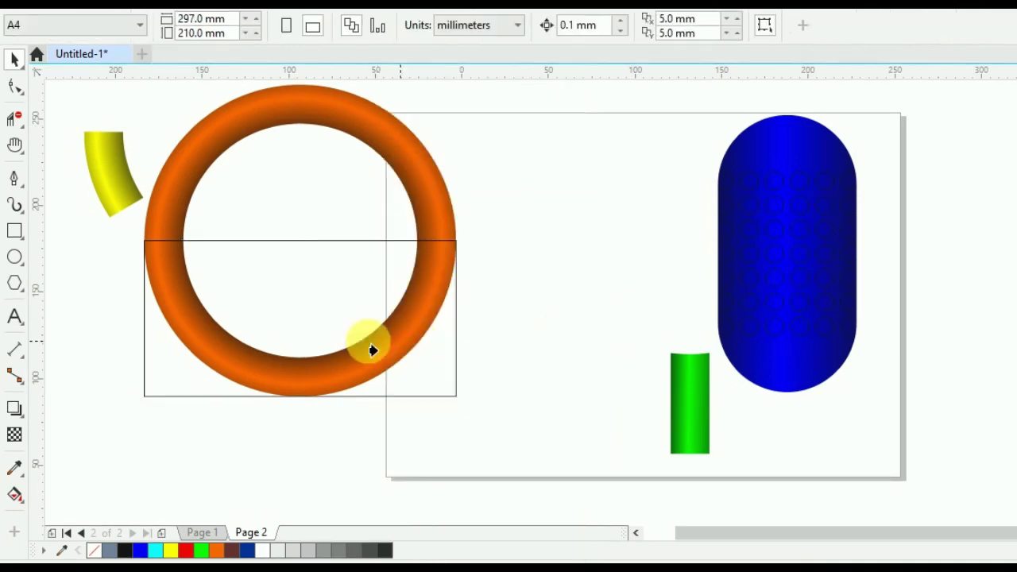
click(268, 323)
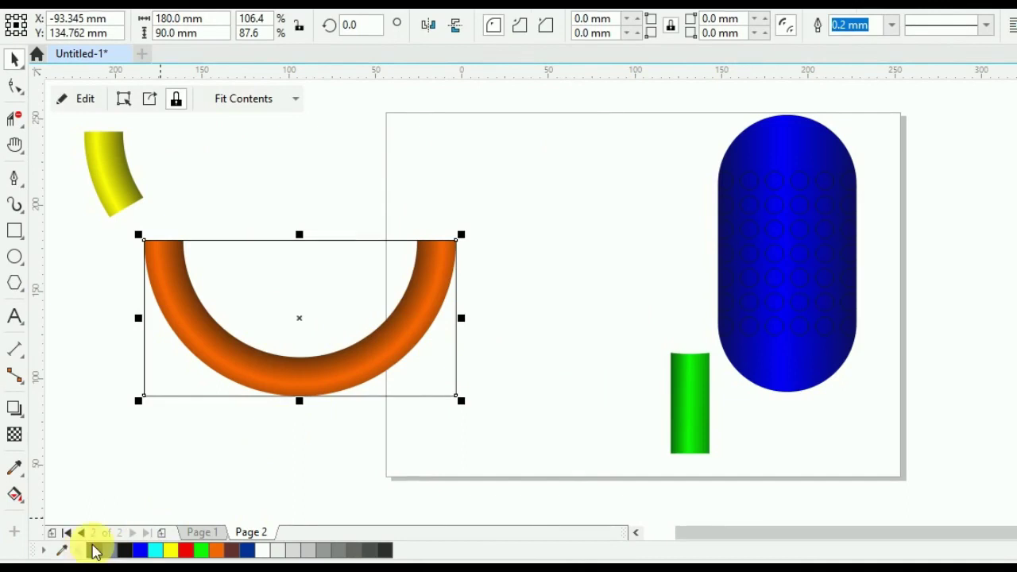
right_click(94, 550)
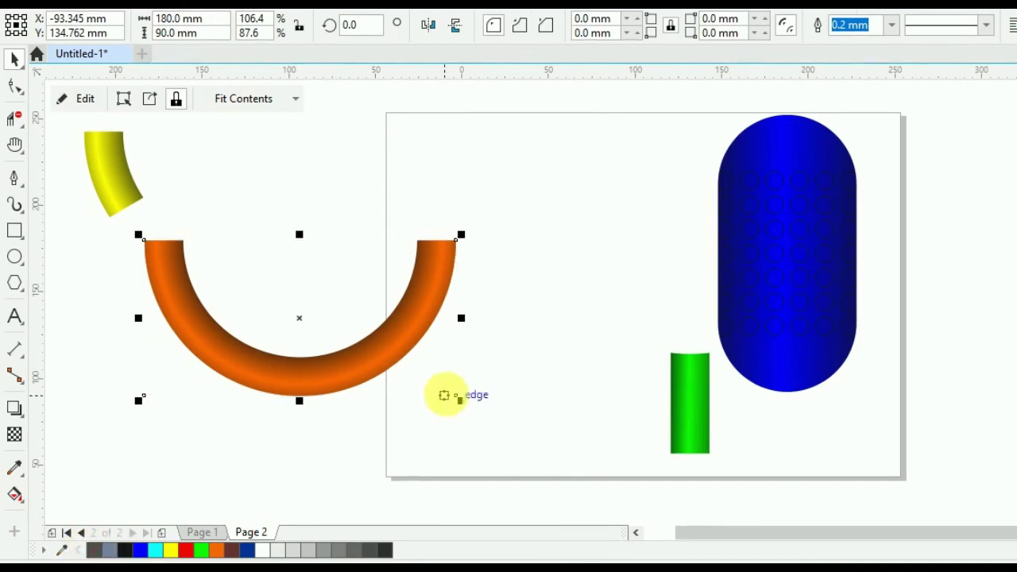
click(523, 350)
Step: Snap the yellow segment onto the left end of the orange half-ring so their curves coincide
click(103, 148)
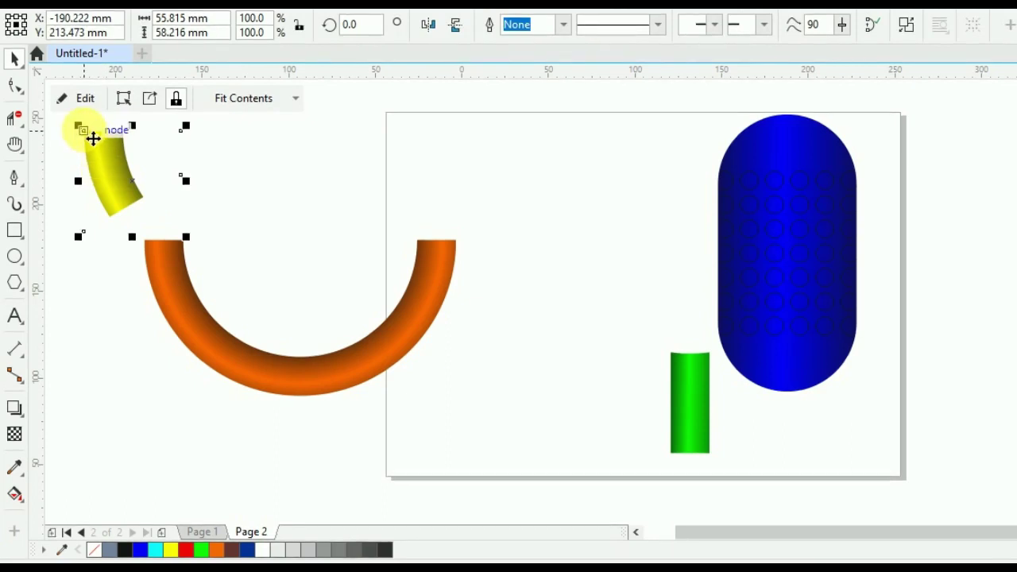
drag(93, 139, 141, 240)
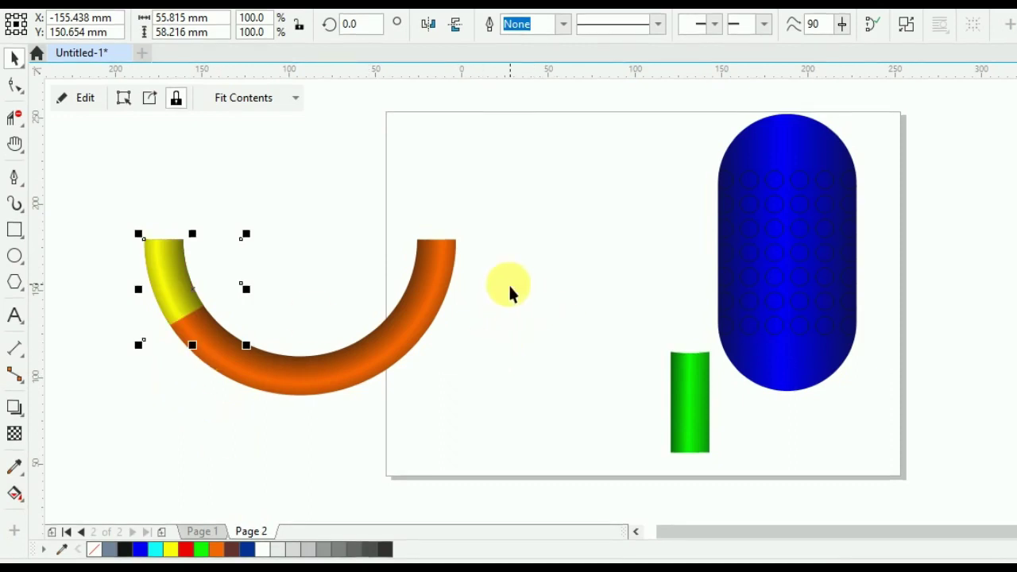
click(448, 362)
Step: Move the orange half-ring and its yellow segment together up and to the right
drag(104, 177, 469, 414)
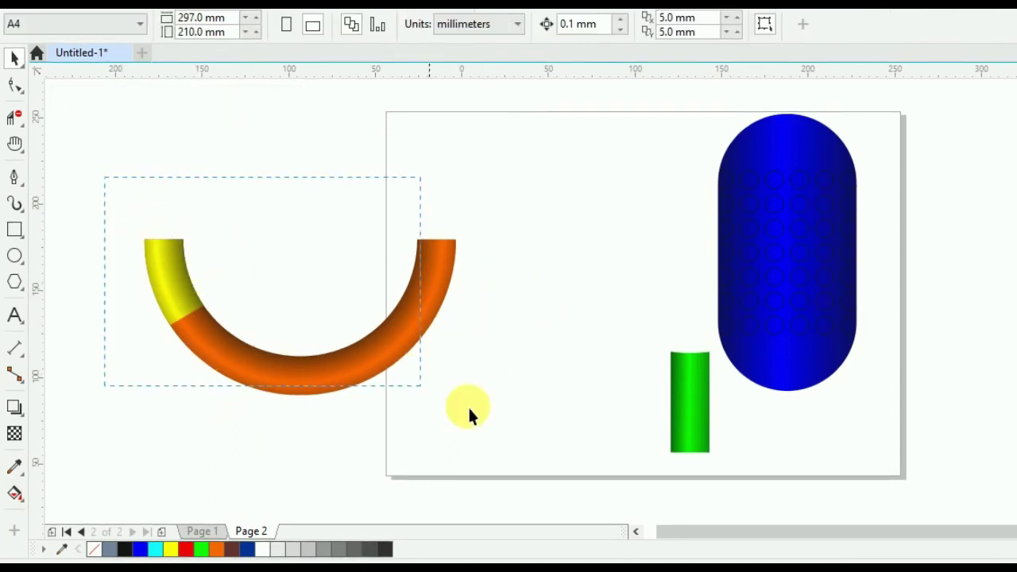
drag(533, 422, 534, 423)
drag(309, 384, 370, 282)
Step: Move the green stem so its top midpoint meets the lowest point of the orange half-ring
click(690, 390)
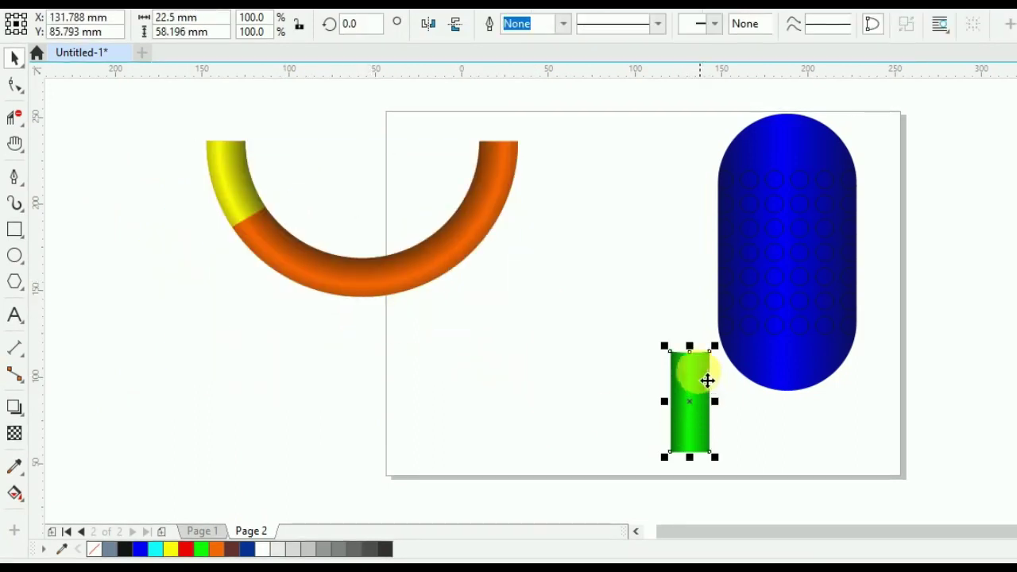
drag(697, 361, 361, 303)
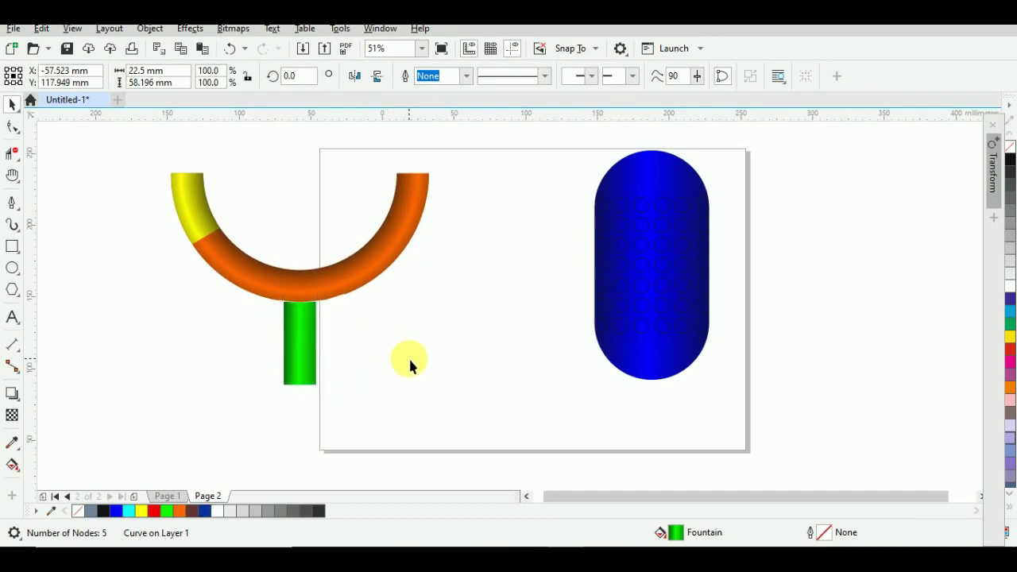
click(410, 366)
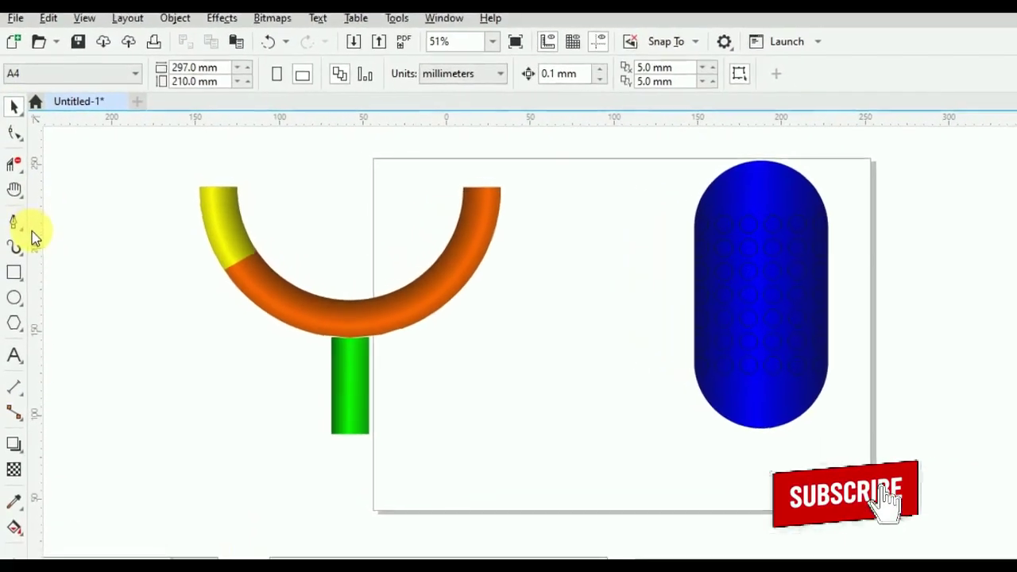
Step: Draw a vertical line about 26 mm long from the green stem's top midpoint up across the orange half-ring
click(22, 230)
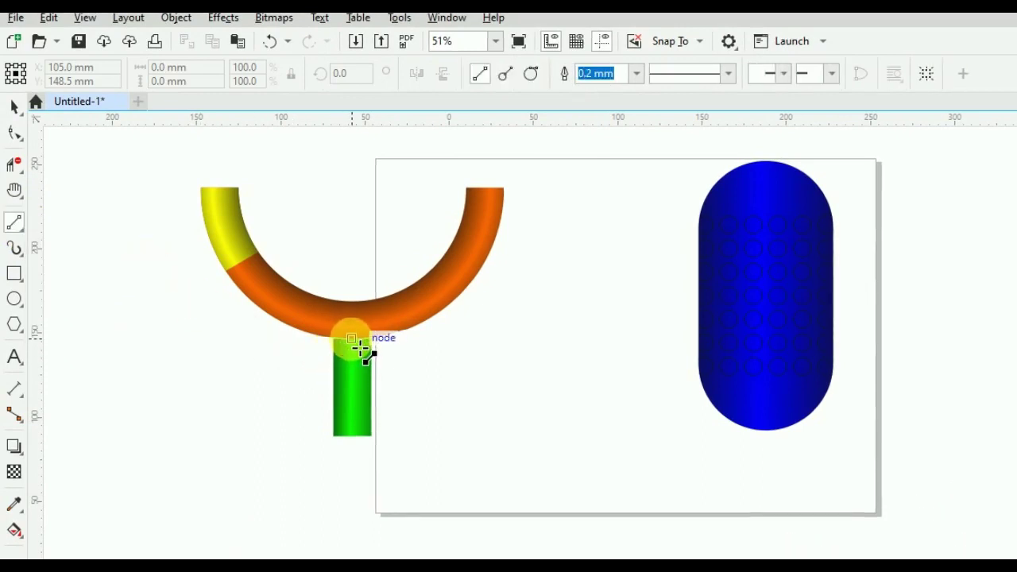
drag(360, 347, 359, 314)
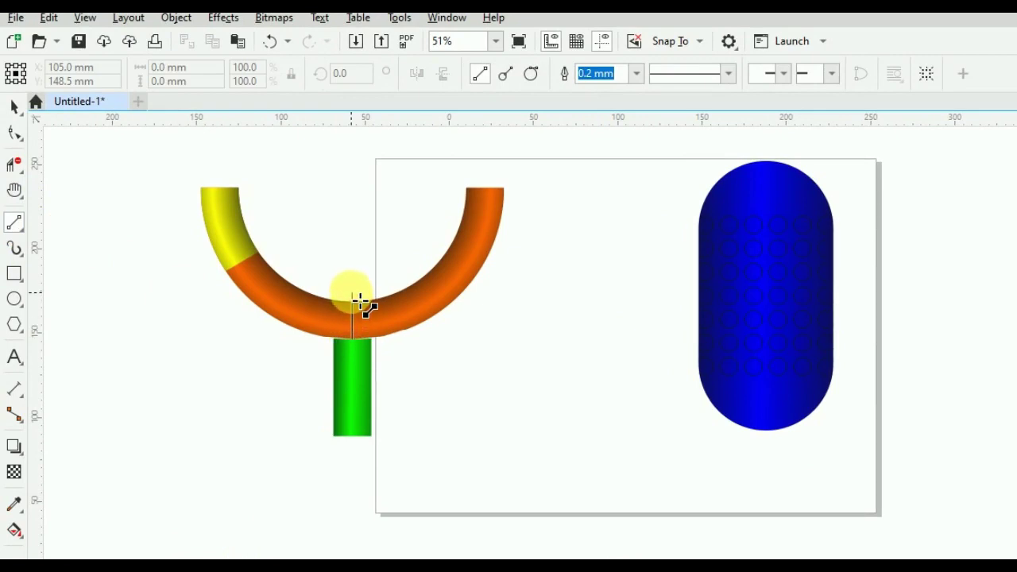
drag(359, 306, 354, 289)
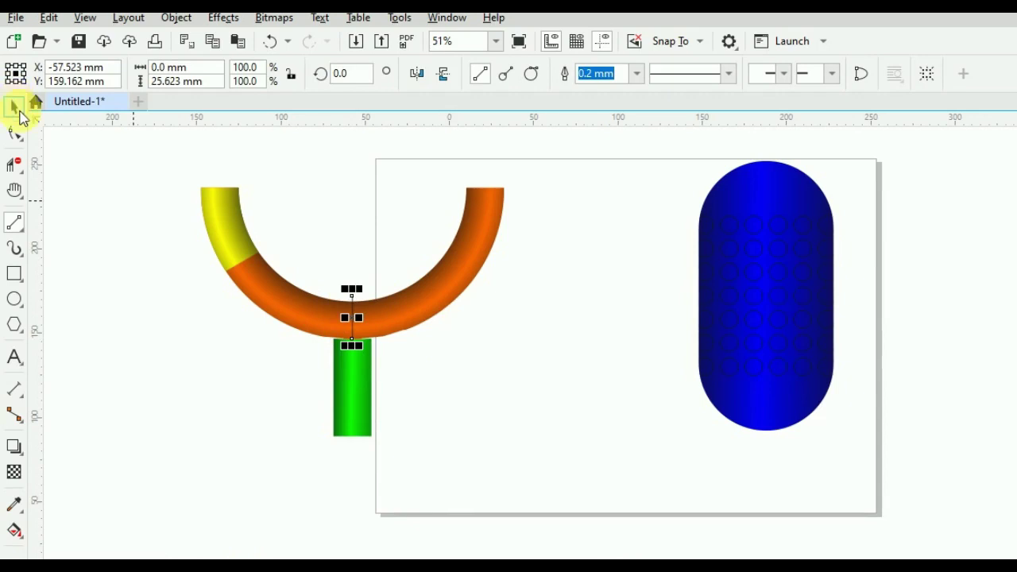
Step: Move the blue capsule so its lowest node meets the upper end of the vertical guide line, and delete that line
click(20, 118)
click(262, 294)
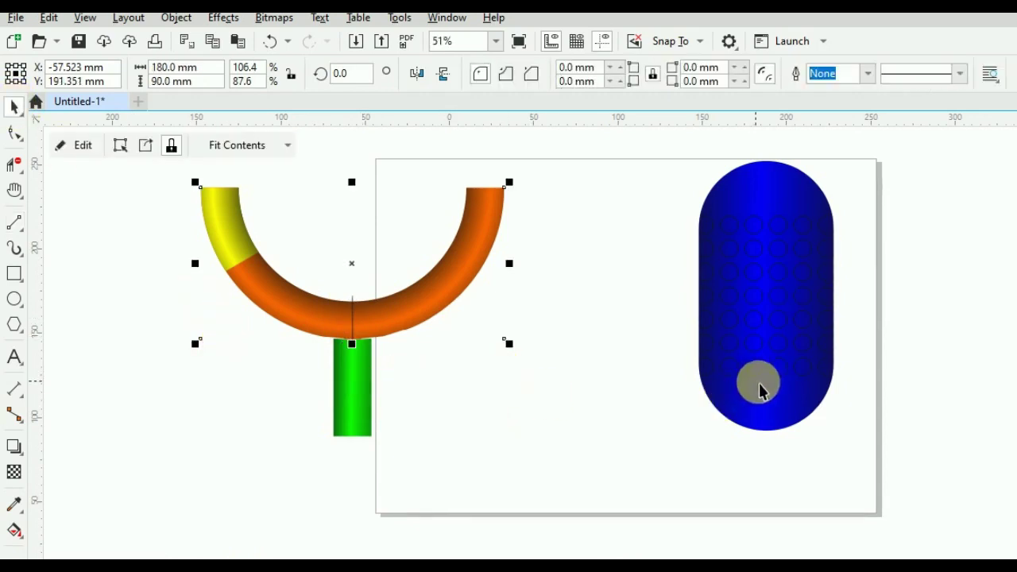
click(765, 417)
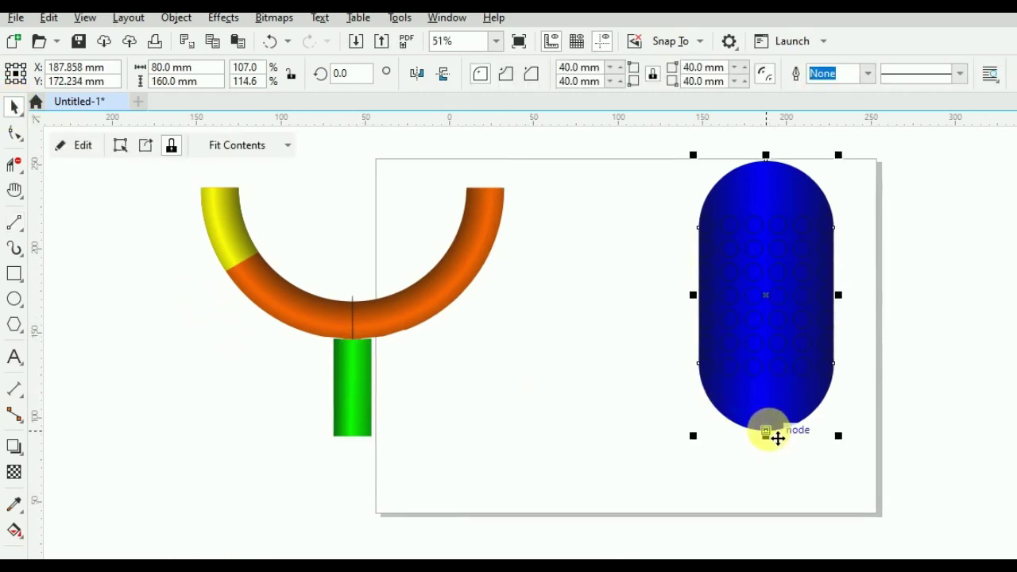
drag(778, 438, 352, 297)
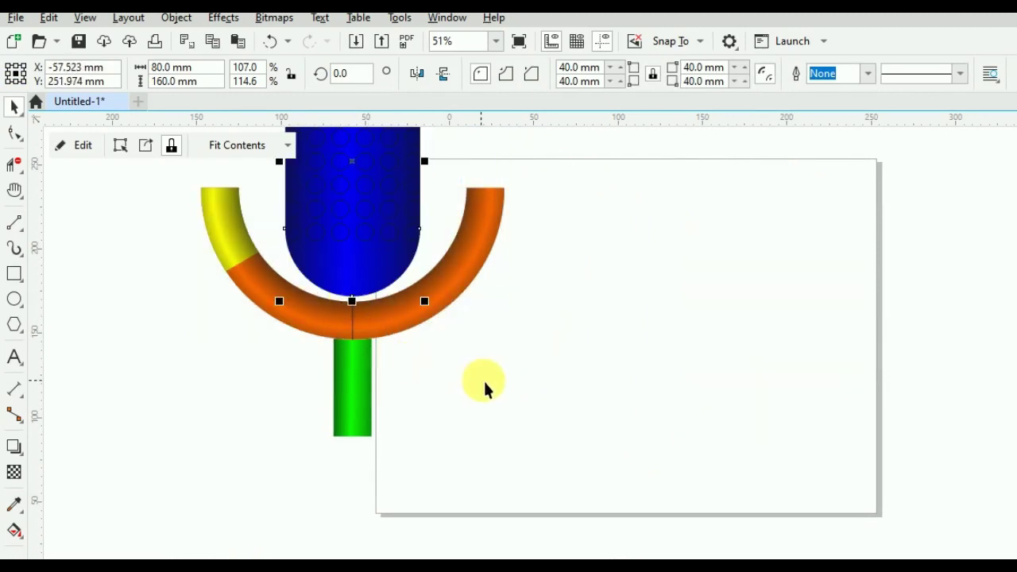
click(518, 376)
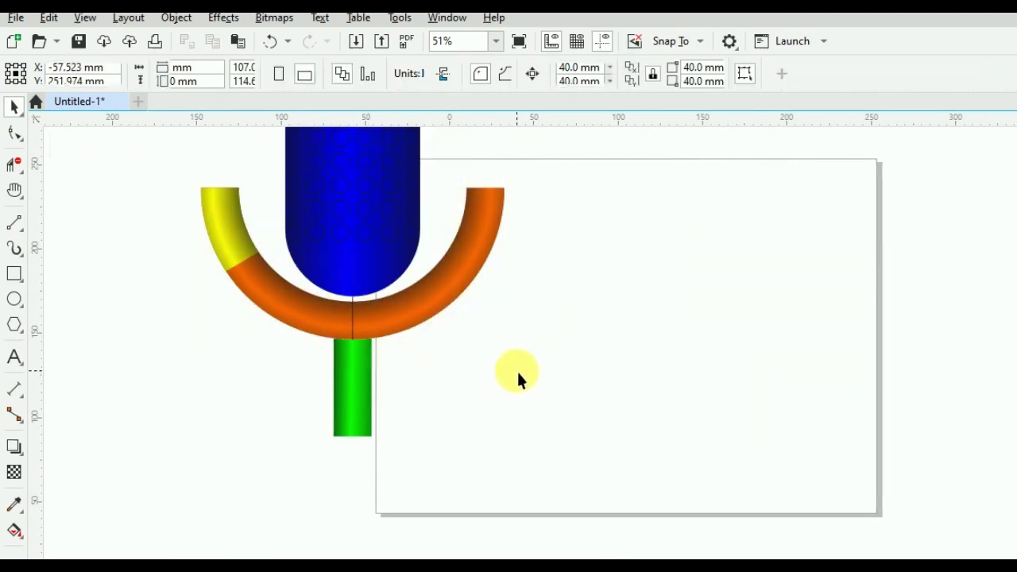
click(353, 321)
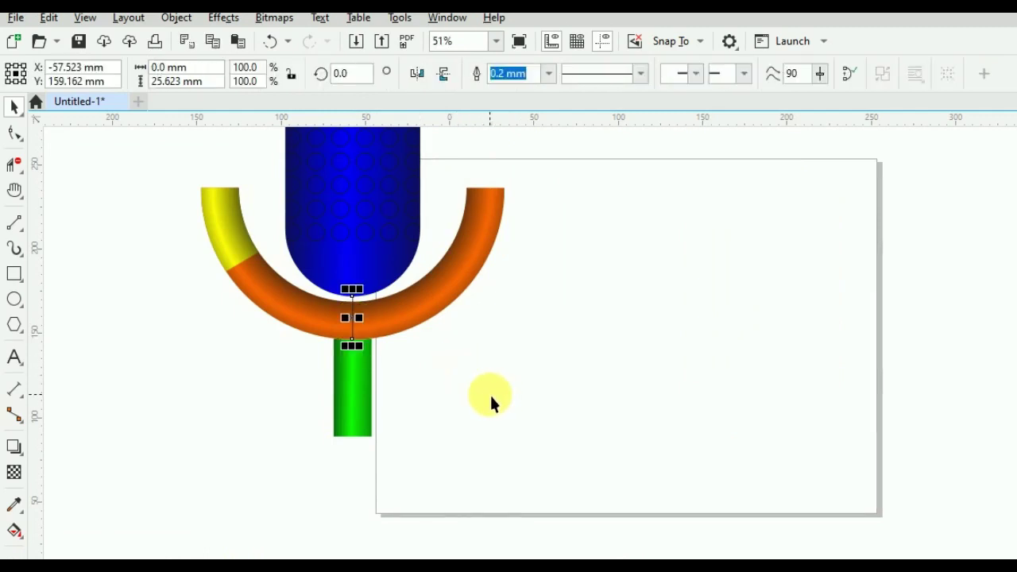
key(Delete)
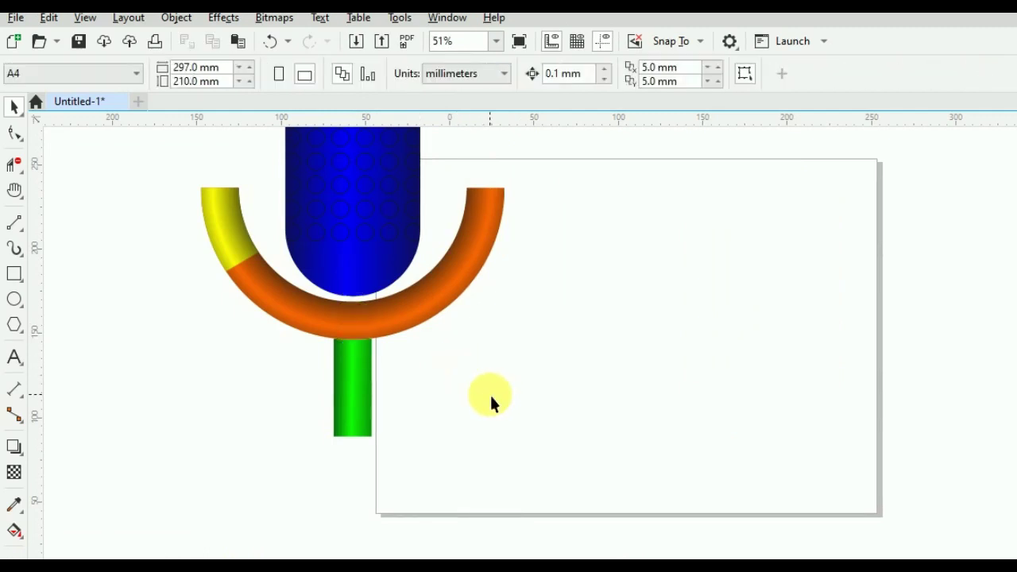
Step: Group all the microphone parts together and centre the group on the page
key(ctrl+a)
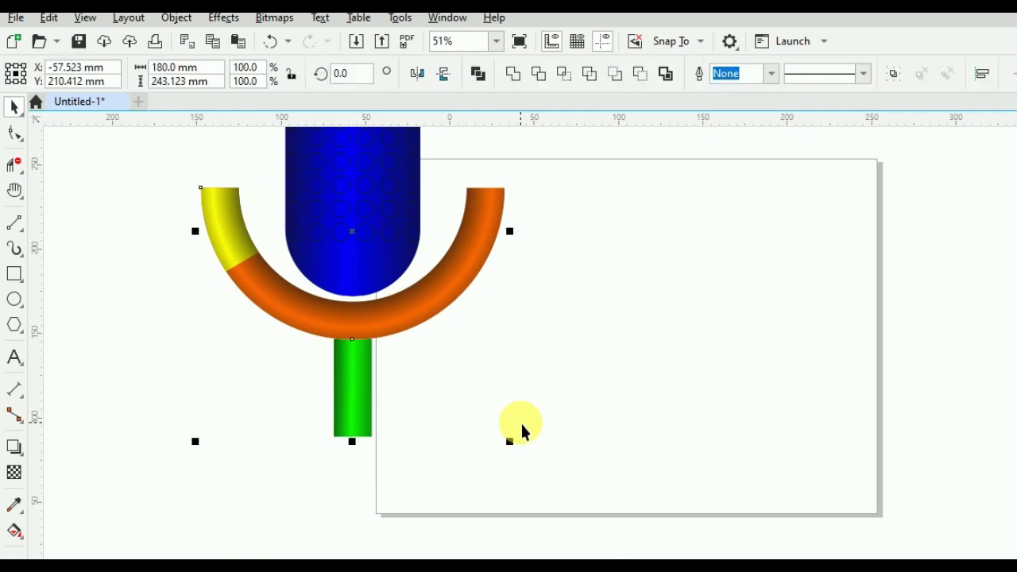
key(ctrl+g)
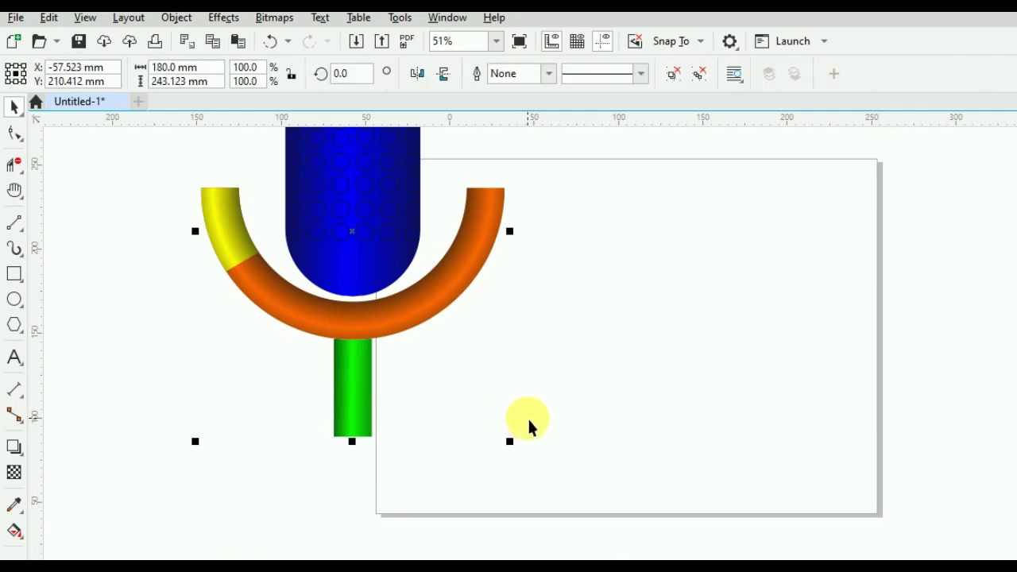
key(p)
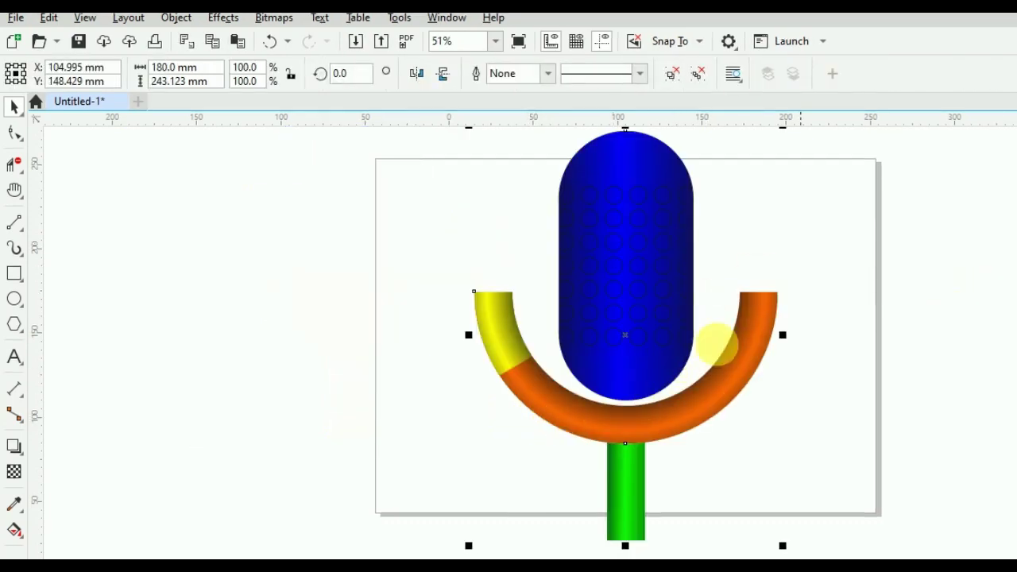
click(922, 462)
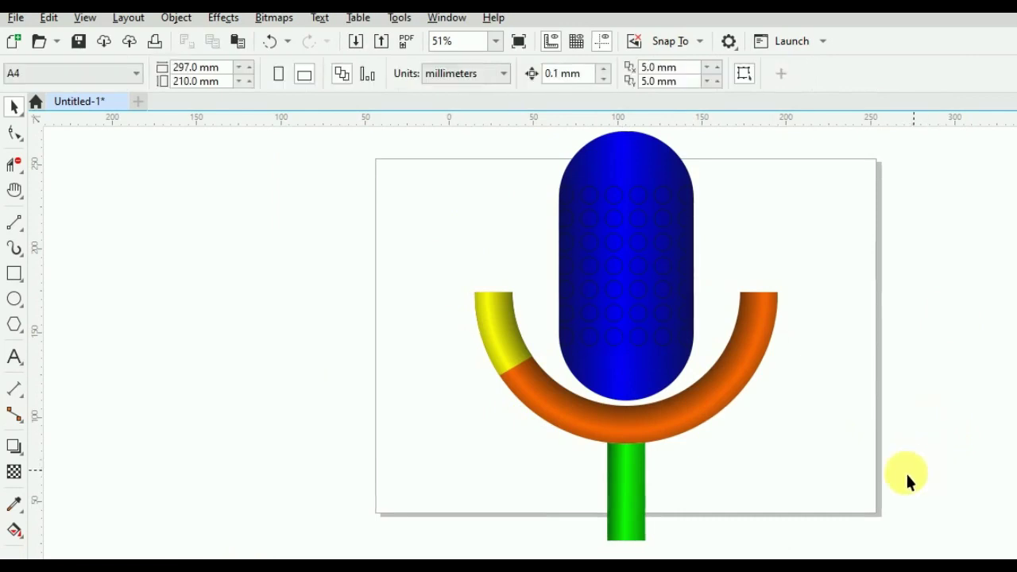
Step: Hide the page border and show the finished microphone in a full-screen preview
scroll(897, 468, right, 1)
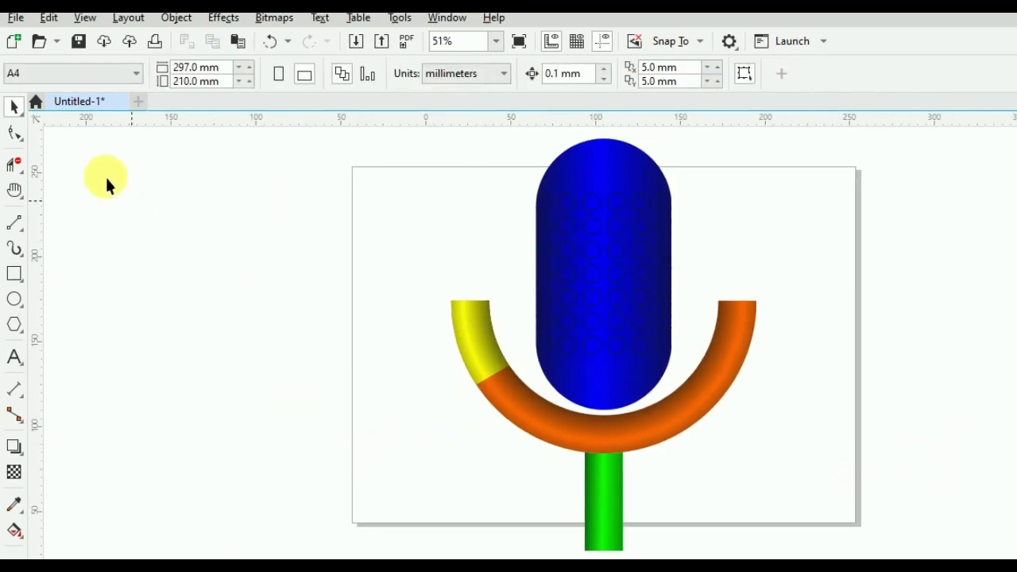
click(83, 19)
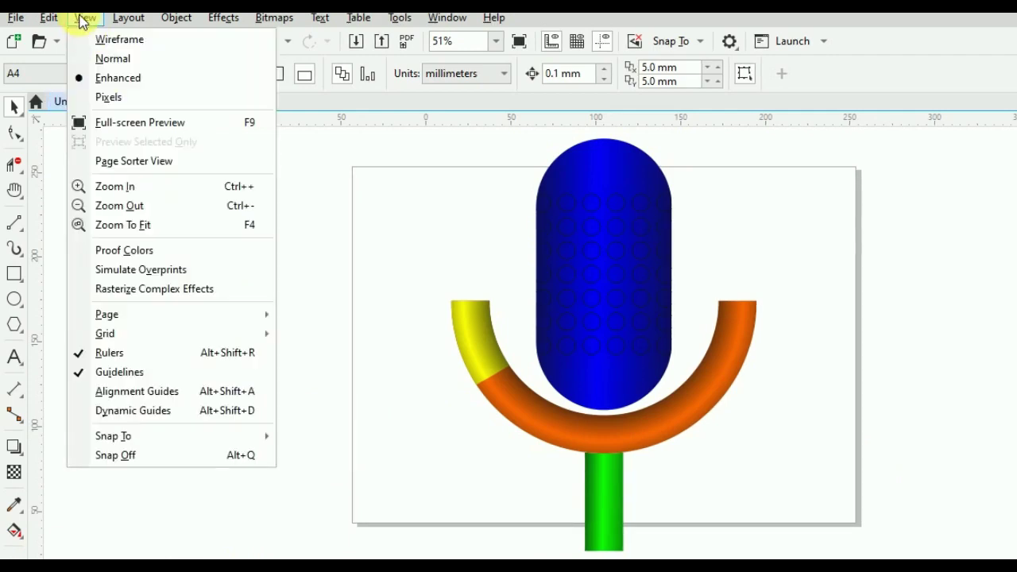
mouse_move(268, 322)
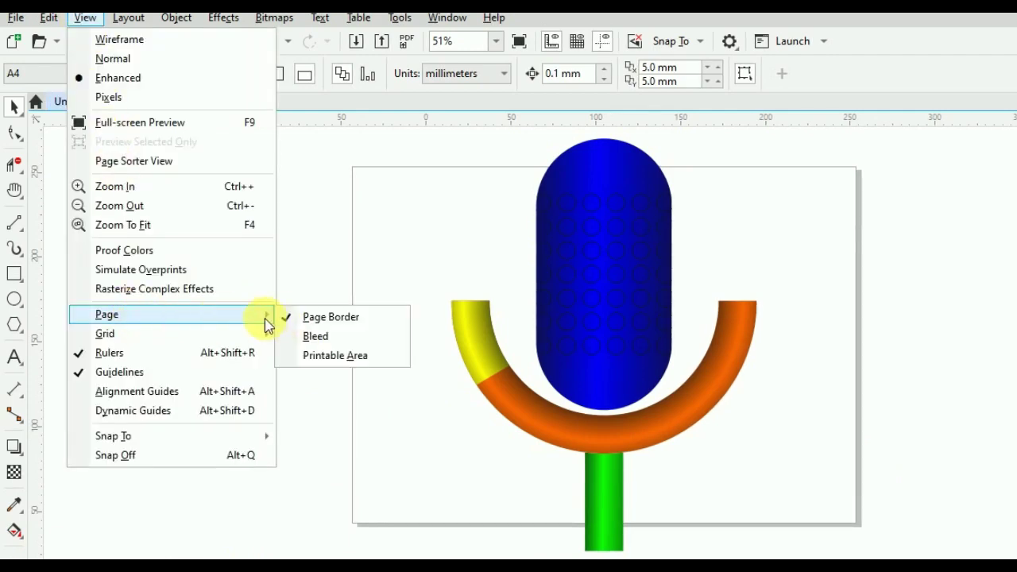
click(307, 318)
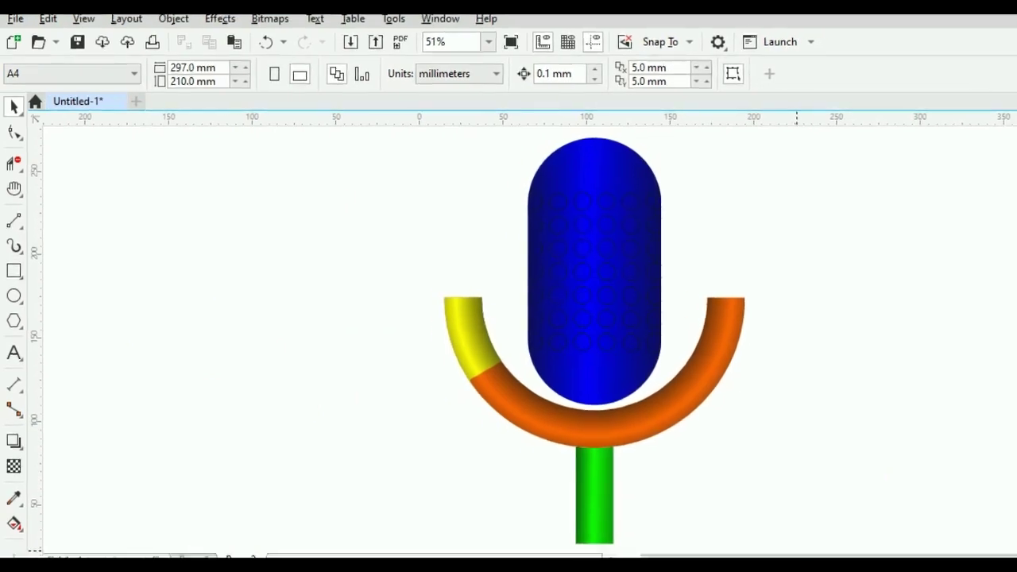
key(F9)
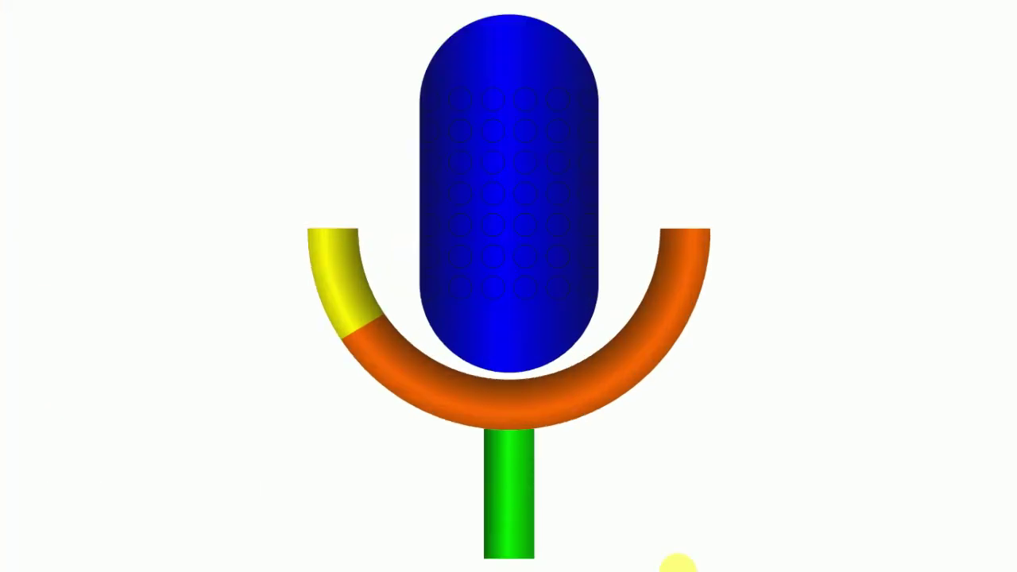